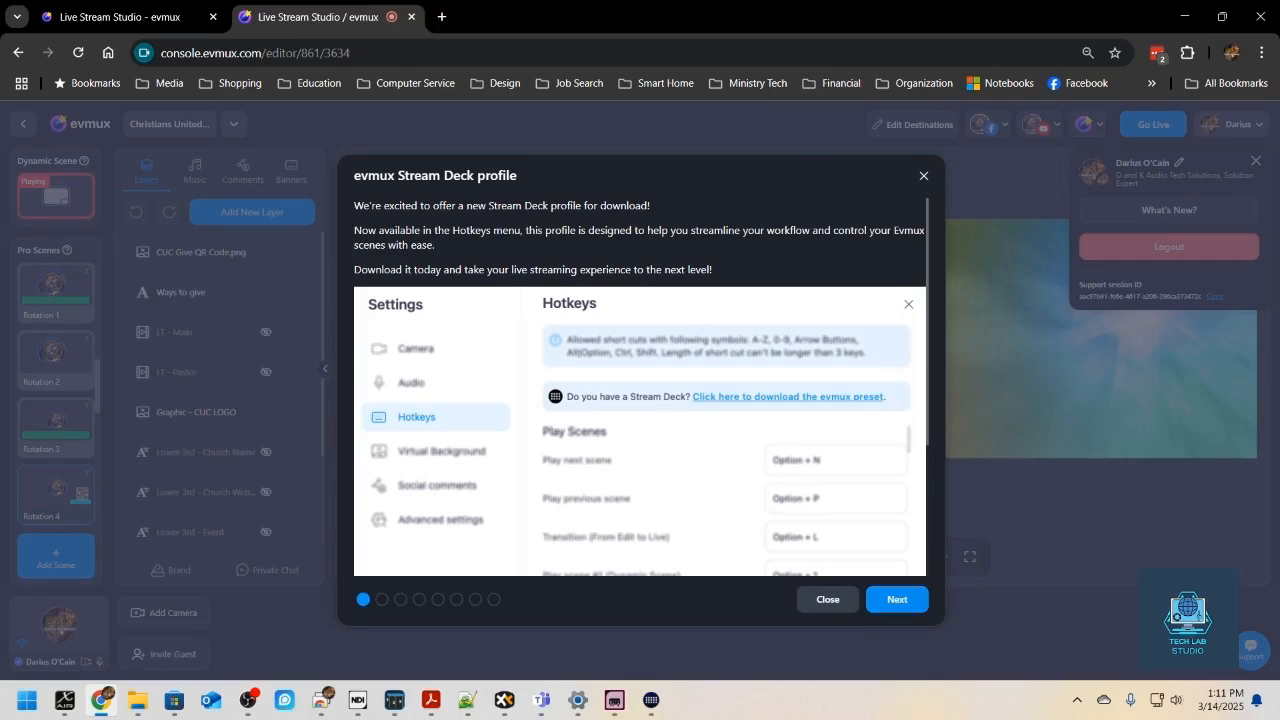
# - Download the evmux Stream Deck preset from the Hotkeys settings and save evmuxStreamDeckProfile.zip in the Downloads folder
pyautogui.click(828, 599)
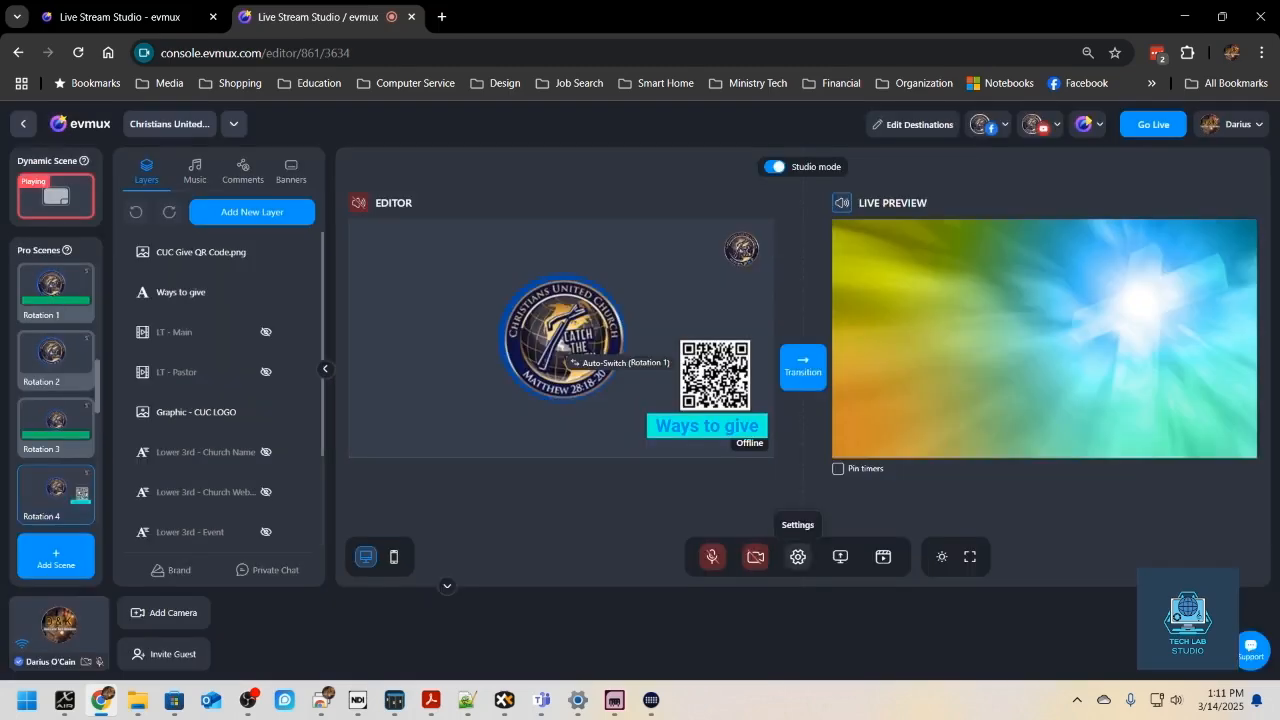
pyautogui.click(797, 557)
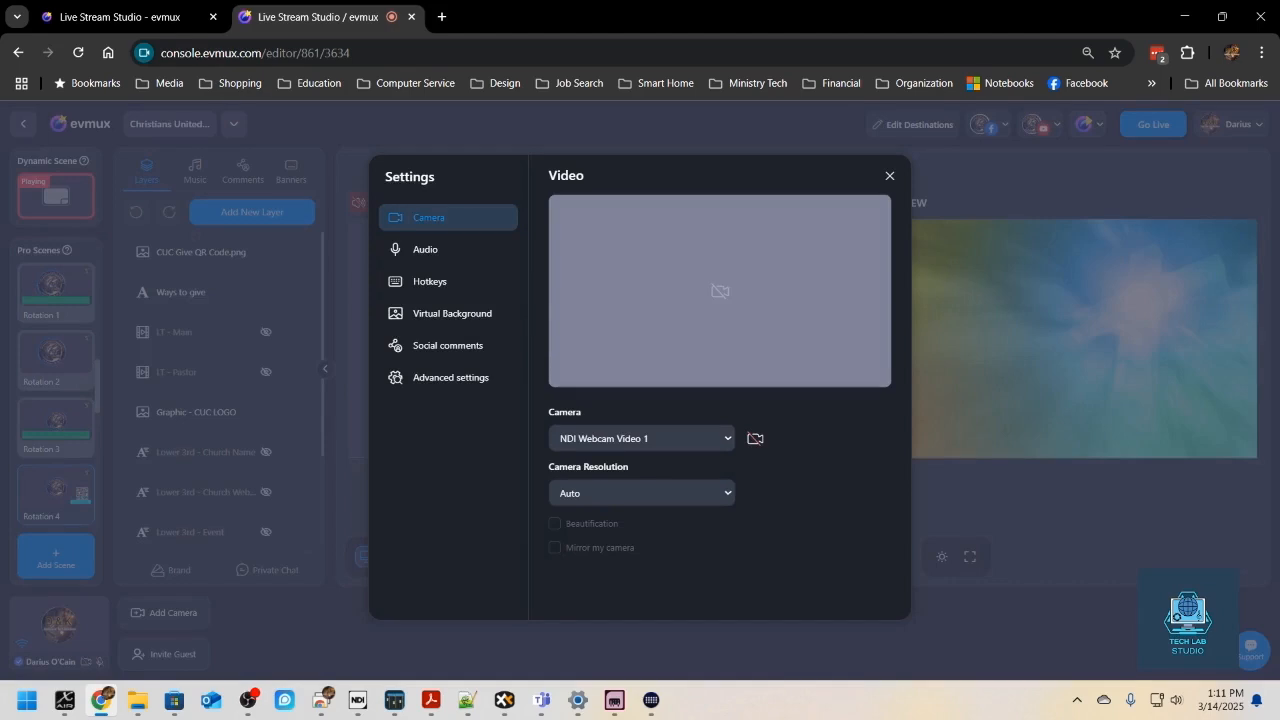
pyautogui.click(430, 282)
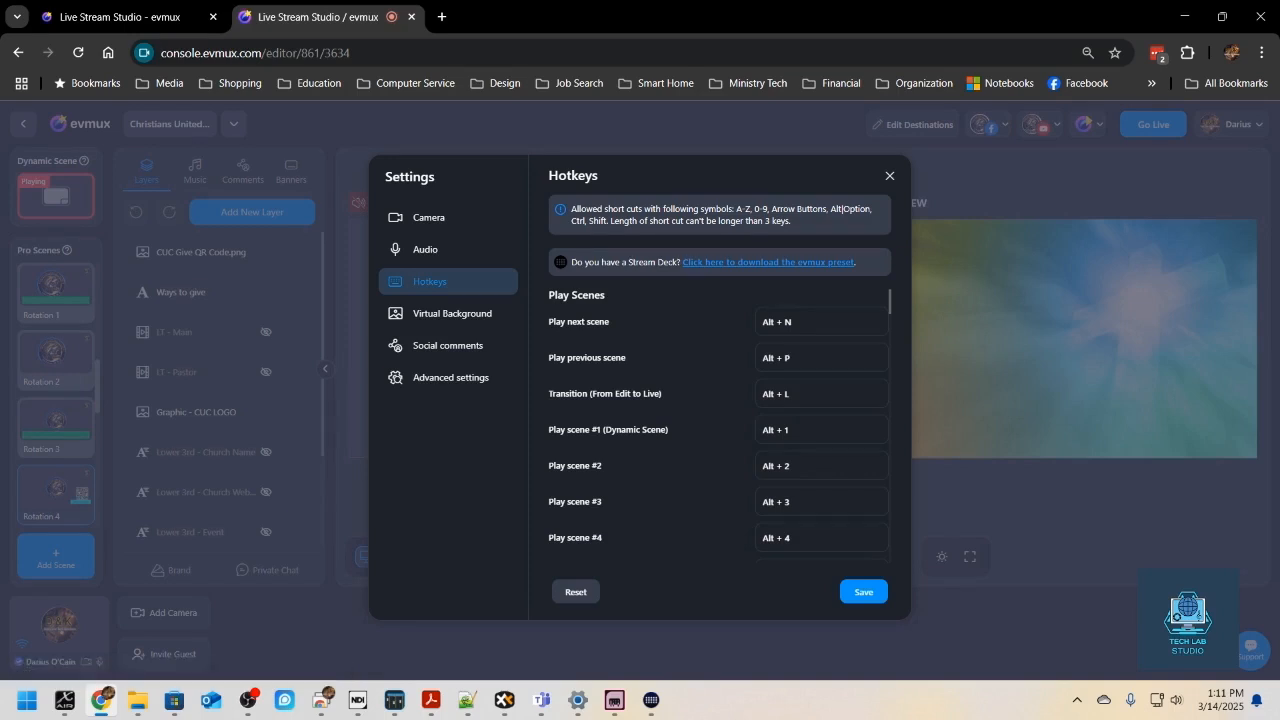
pyautogui.click(768, 262)
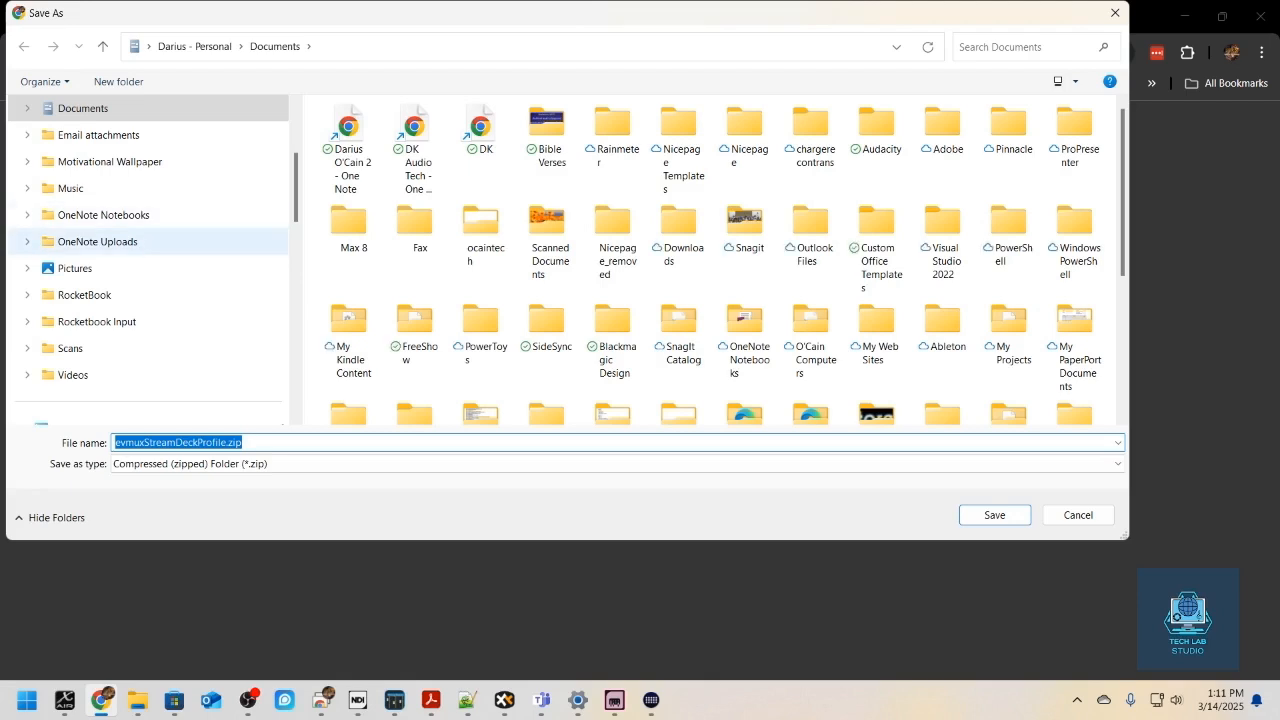
pyautogui.scroll(-2, 90, 266)
pyautogui.click(77, 295)
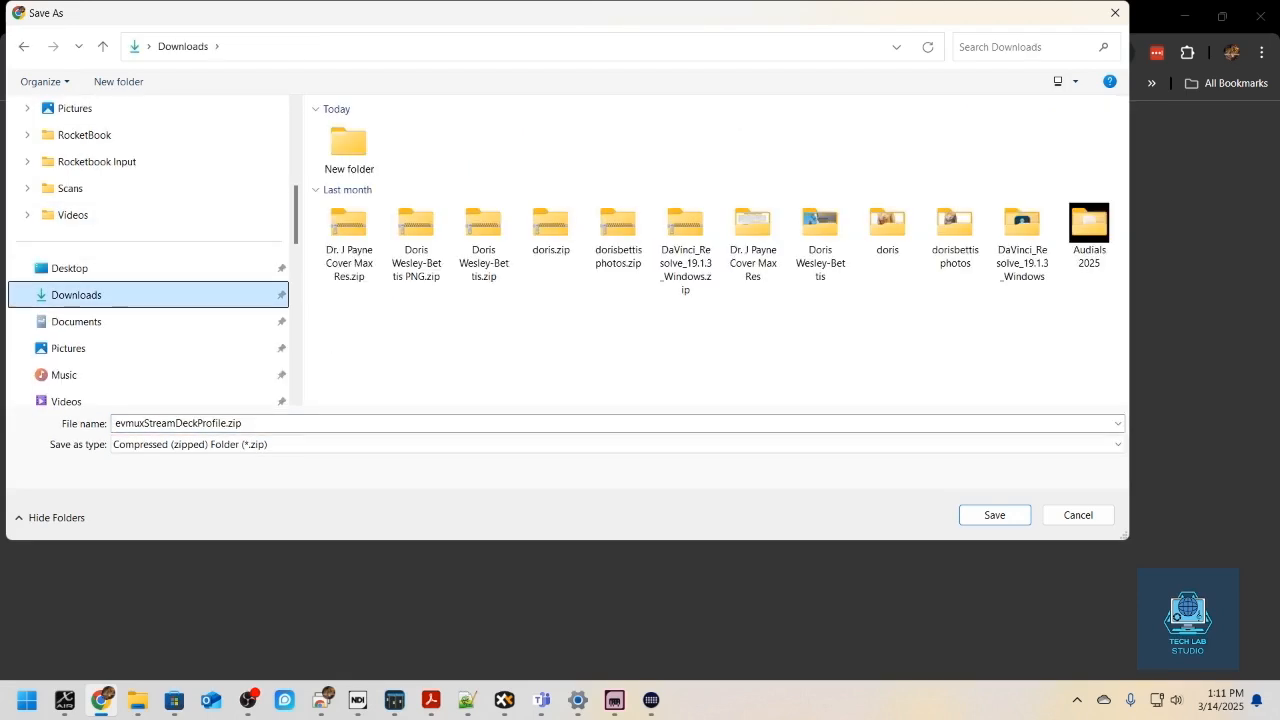
pyautogui.click(995, 515)
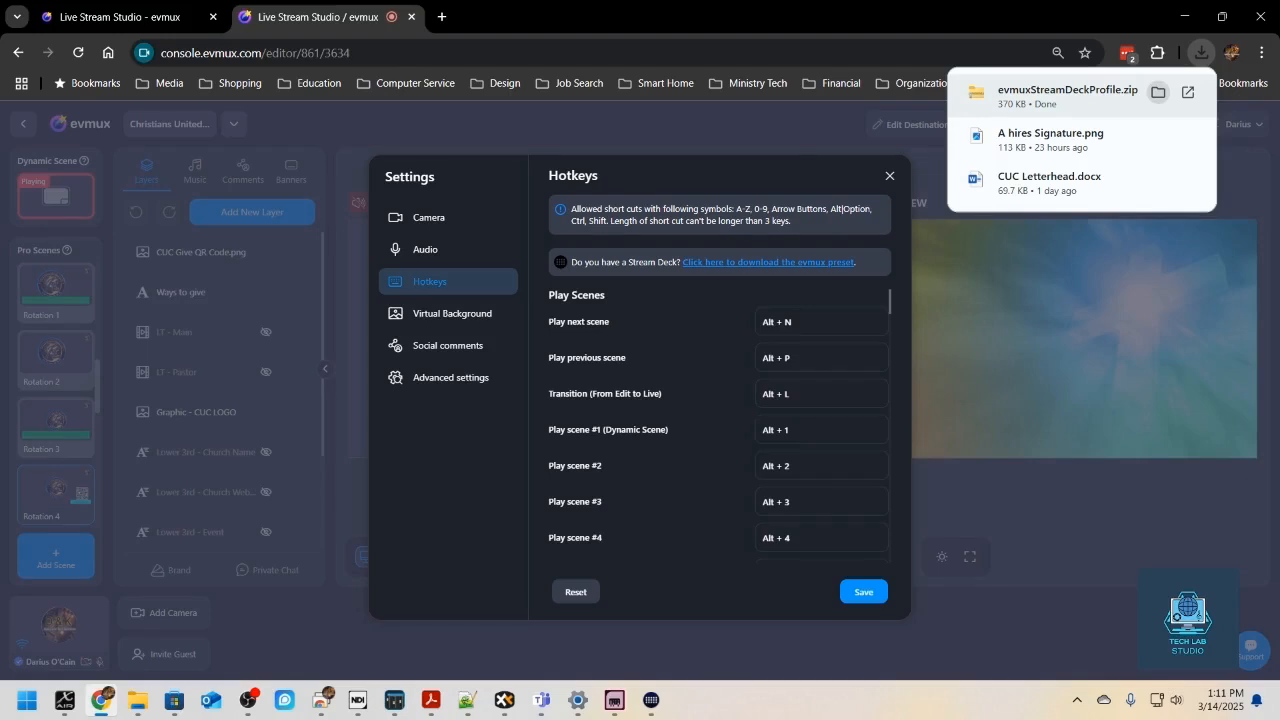
# - Show the downloaded evmuxStreamDeckProfile.zip in its folder and extract all its contents
pyautogui.click(1157, 91)
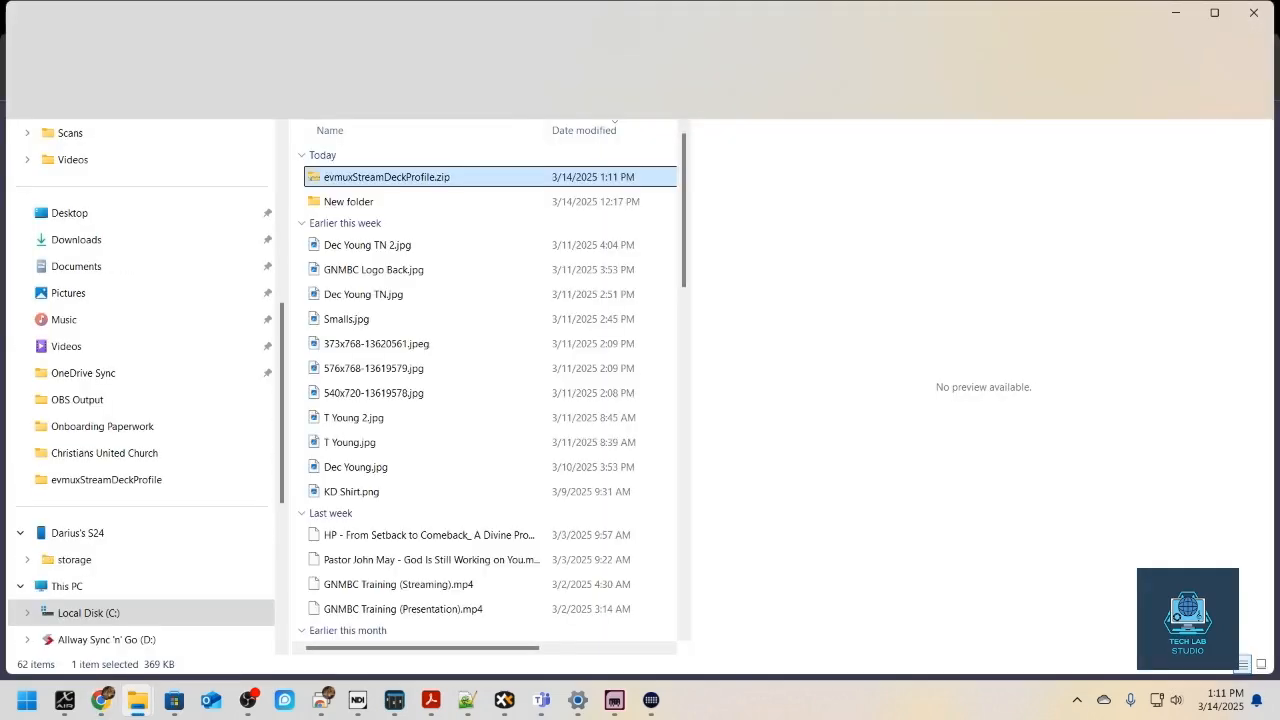
pyautogui.rightClick(397, 177)
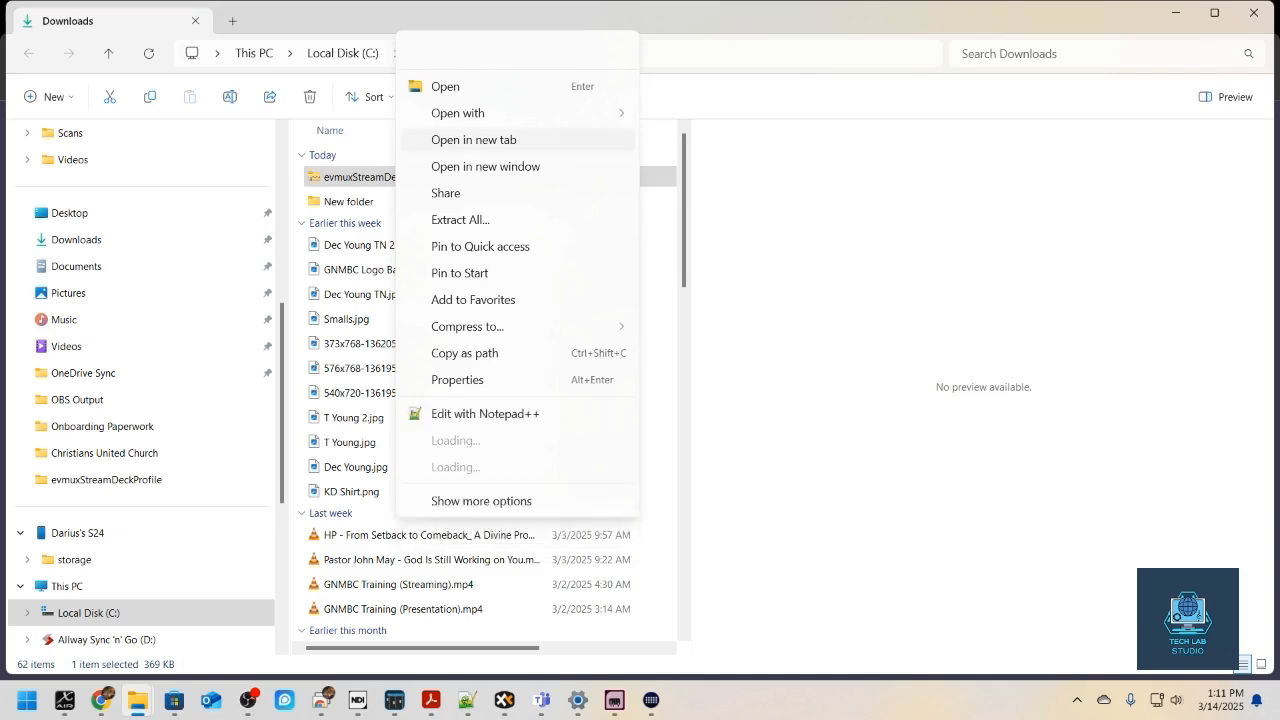
pyautogui.click(460, 219)
pyautogui.press('Return')
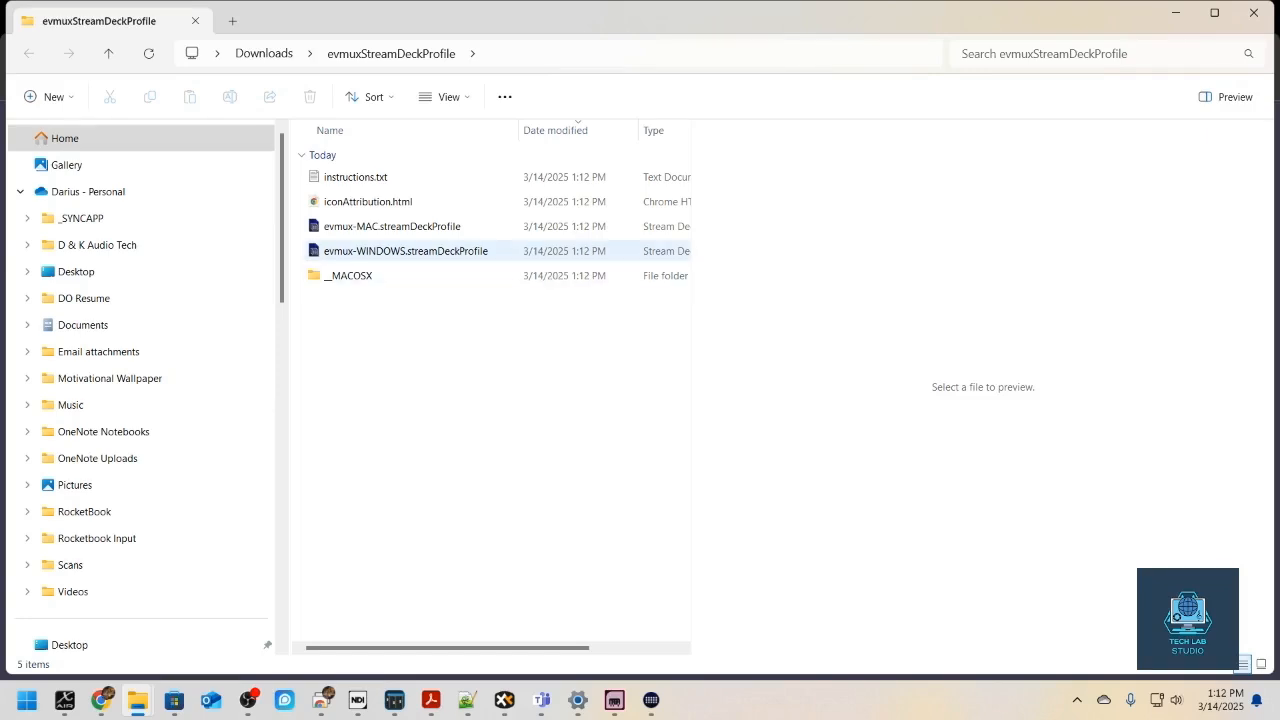
# - Install the evmux-WINDOWS.streamDeckProfile file on the device named Stream Deck
pyautogui.click(406, 251)
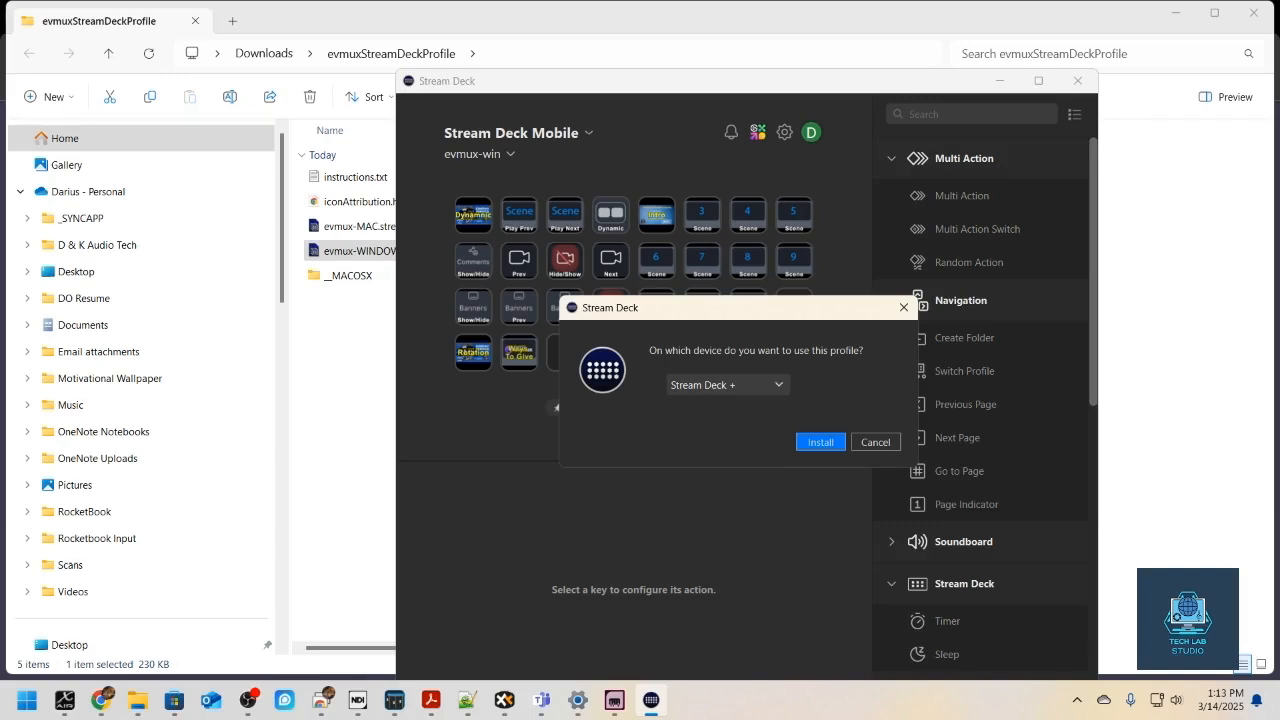
pyautogui.click(752, 385)
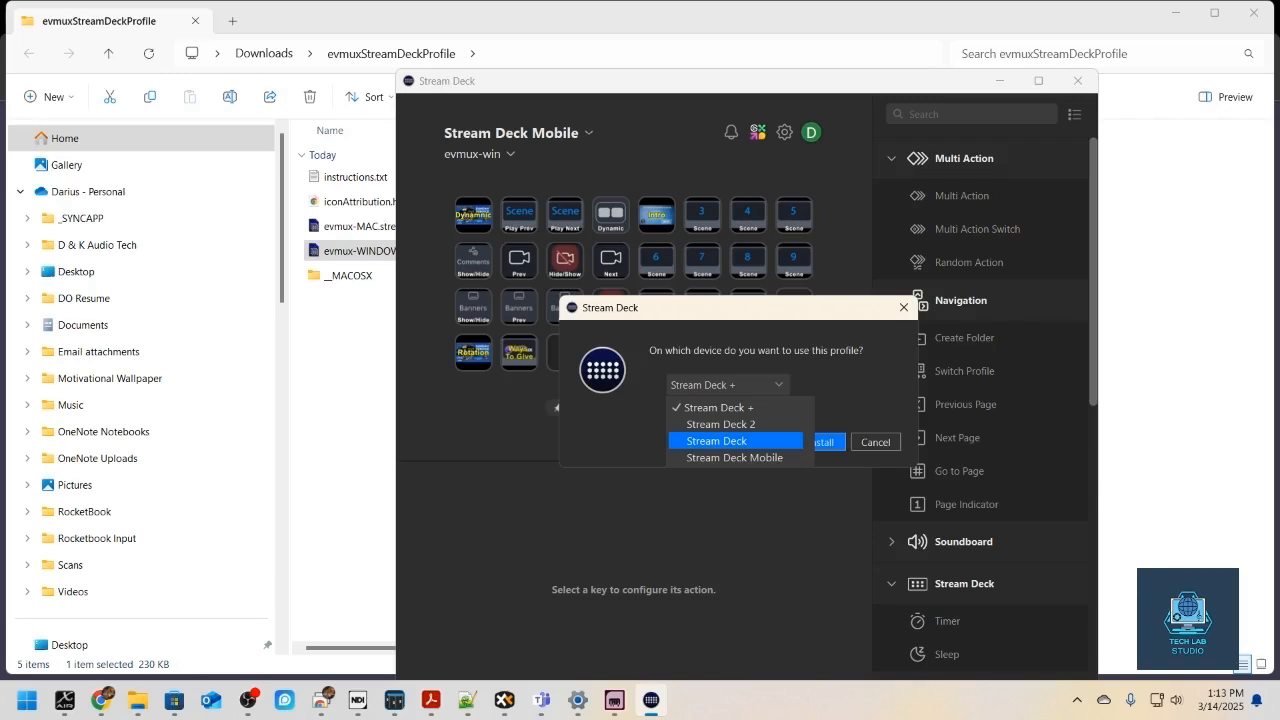
pyautogui.click(717, 441)
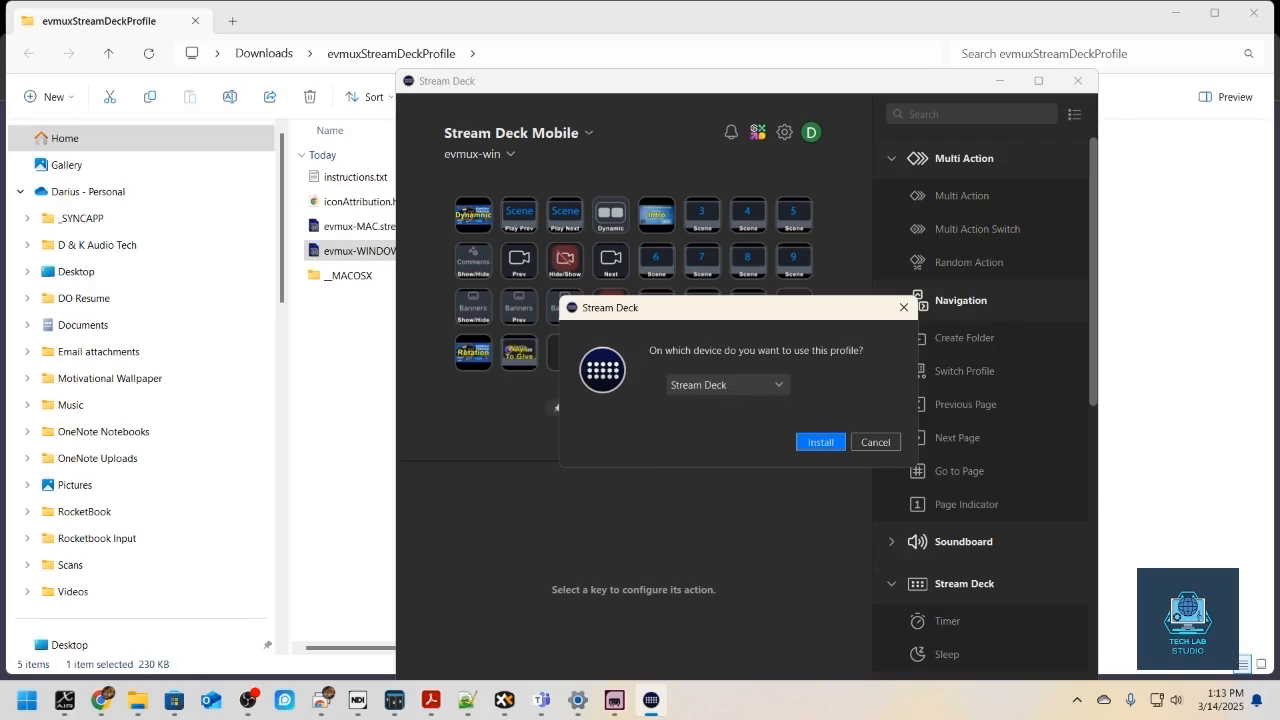
pyautogui.press('Return')
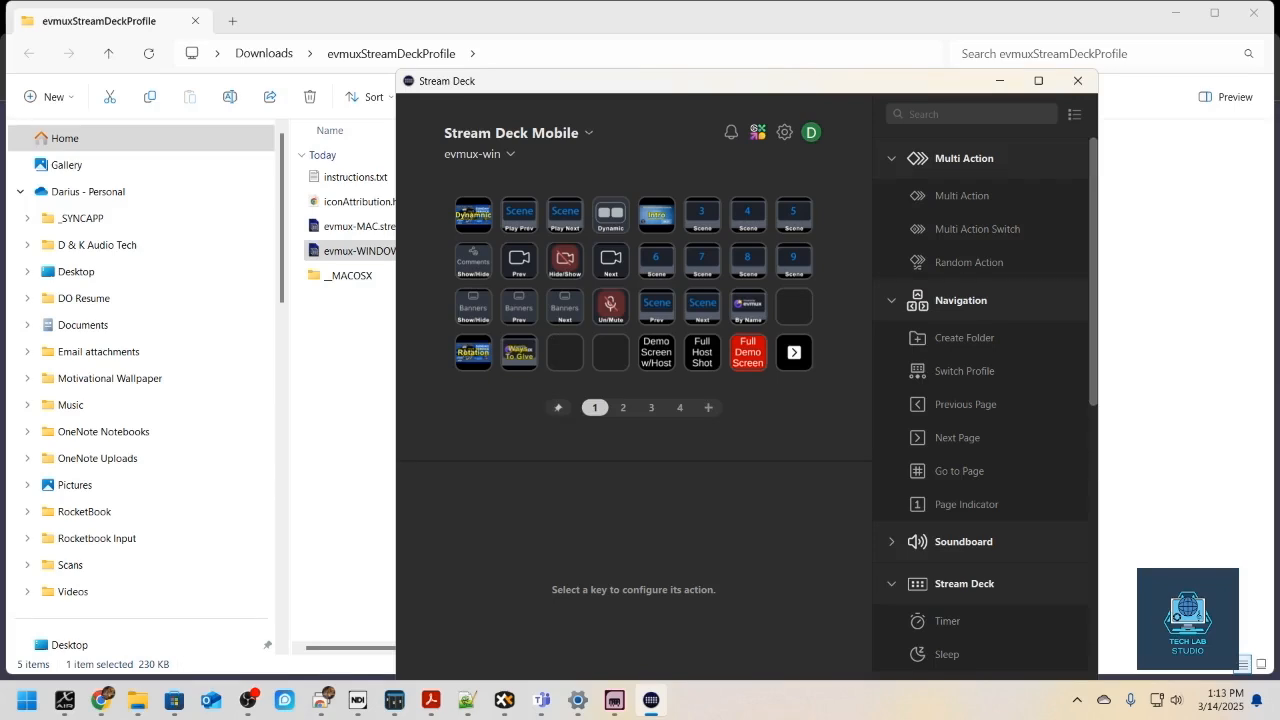
# - Examine the profile list and the key layouts on pages 1, 2 and 3 of the evmux-win profile
pyautogui.click(479, 154)
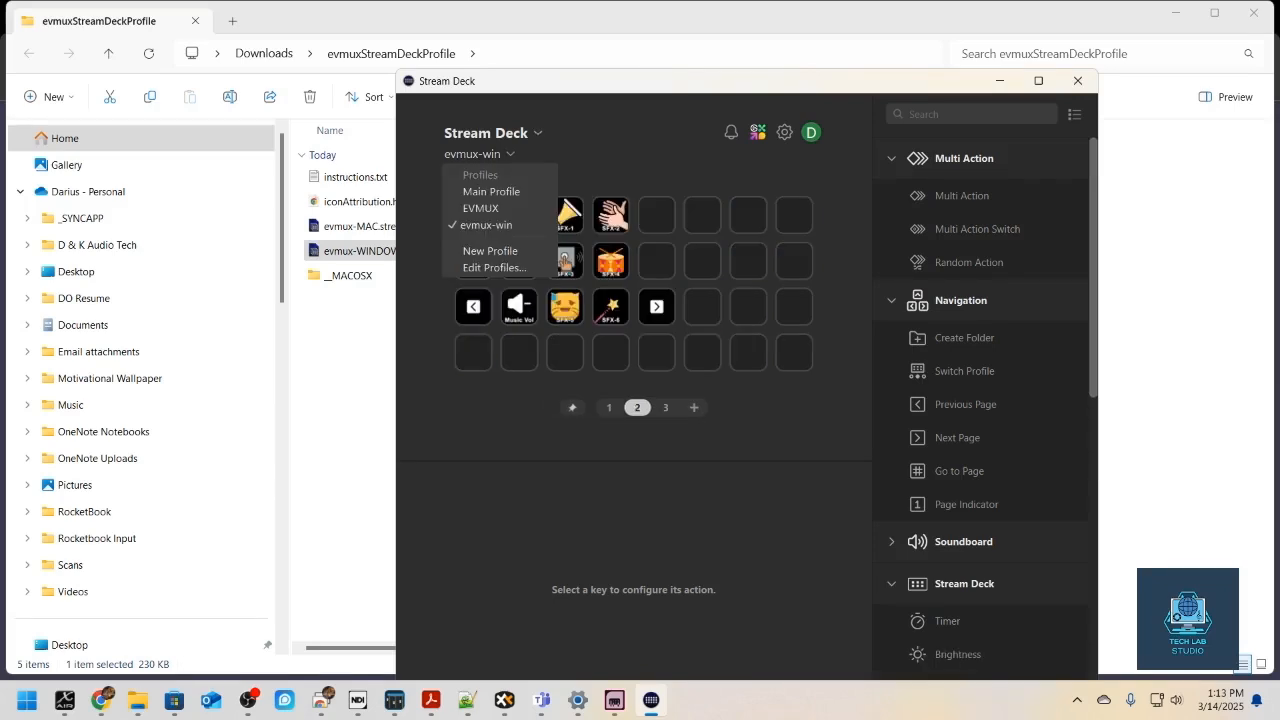
pyautogui.press('Escape')
pyautogui.click(479, 154)
pyautogui.press('Escape')
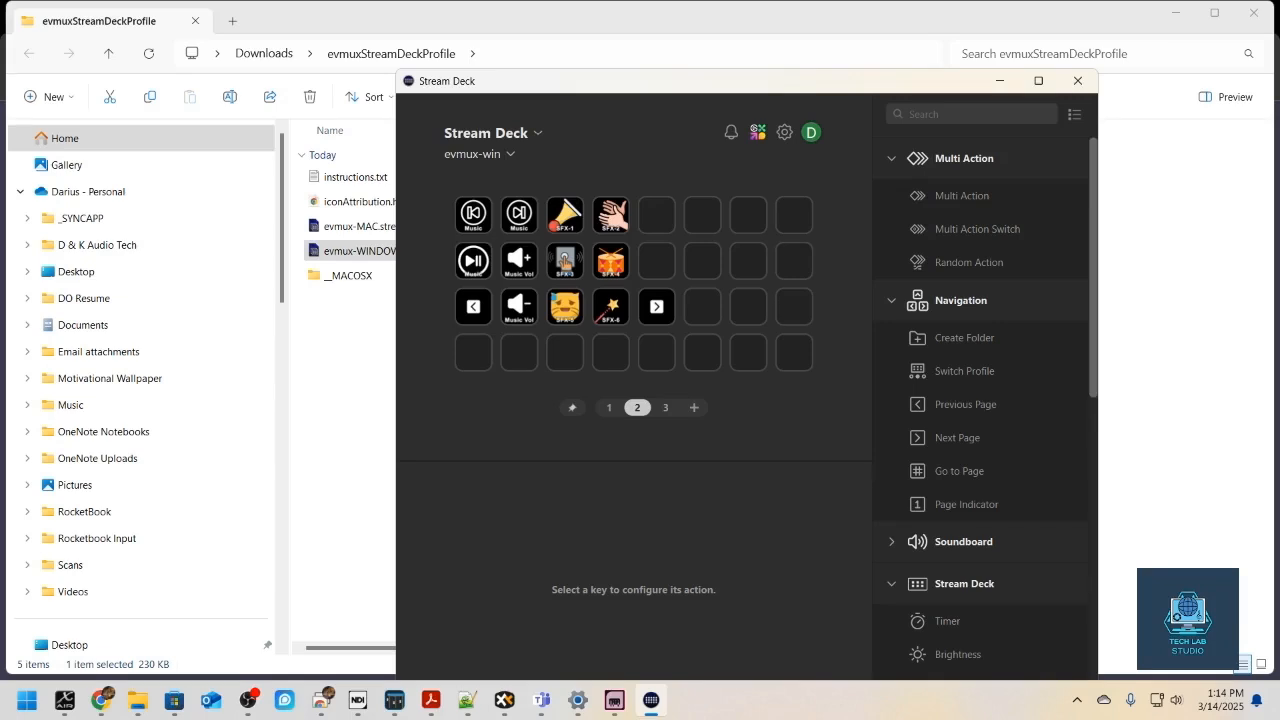
pyautogui.click(609, 408)
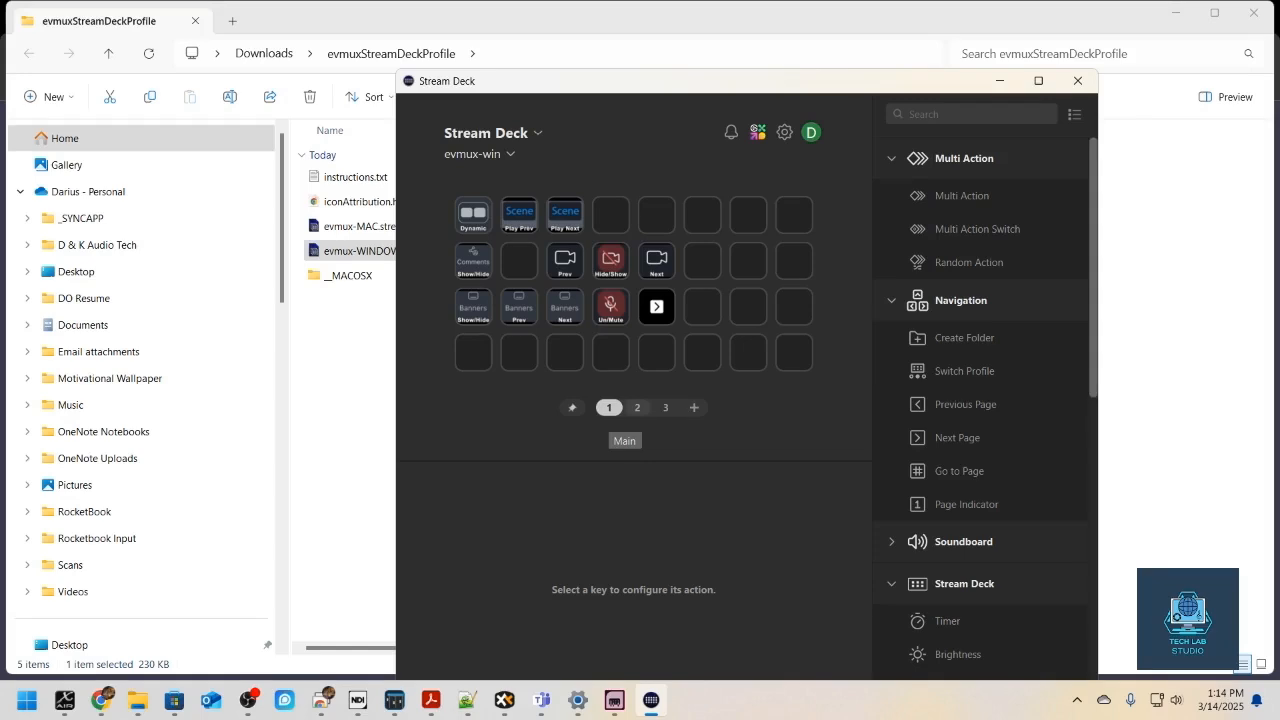
pyautogui.click(637, 407)
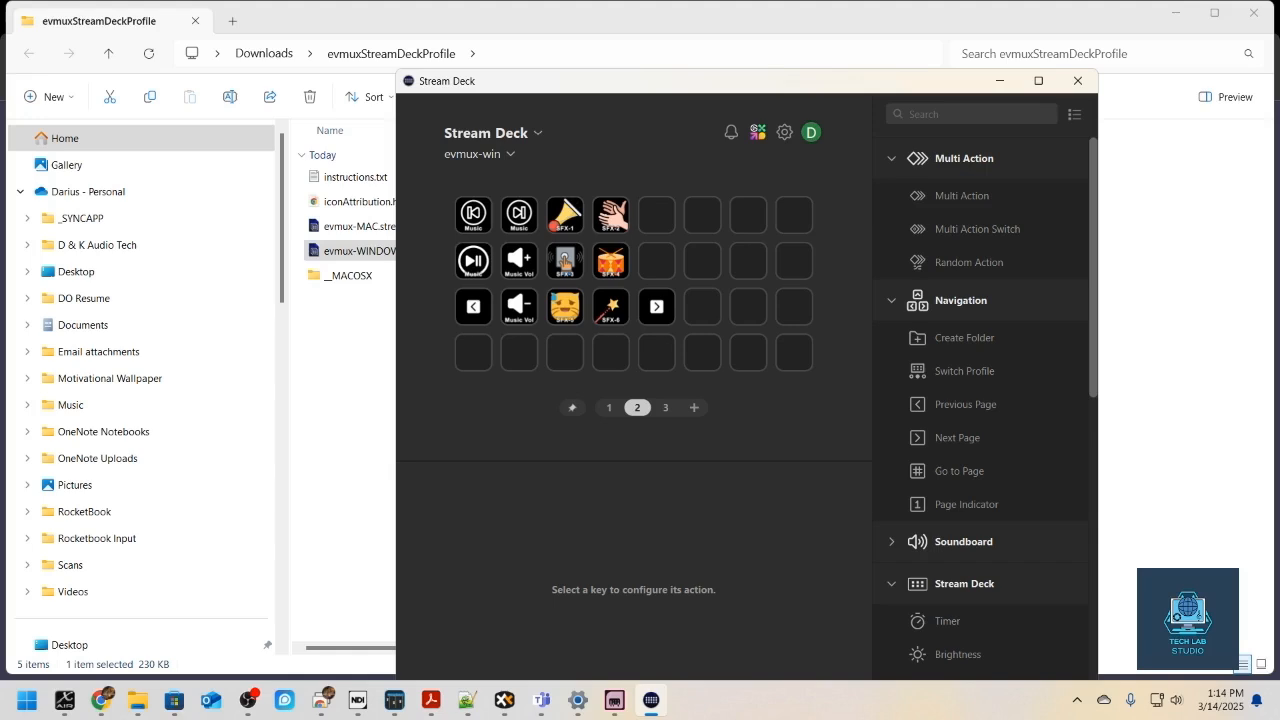
pyautogui.click(665, 407)
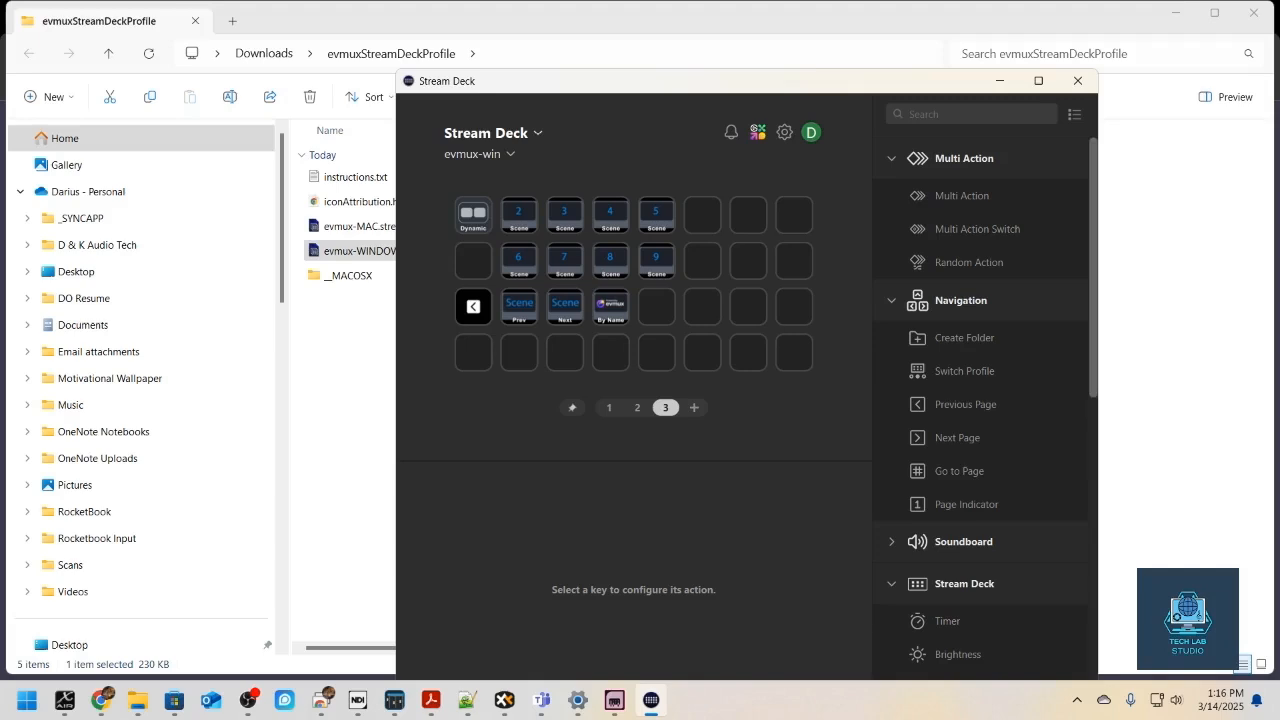
# - View the Stream Deck Mobile device's key layout for comparison and return to the Stream Deck device
pyautogui.click(493, 133)
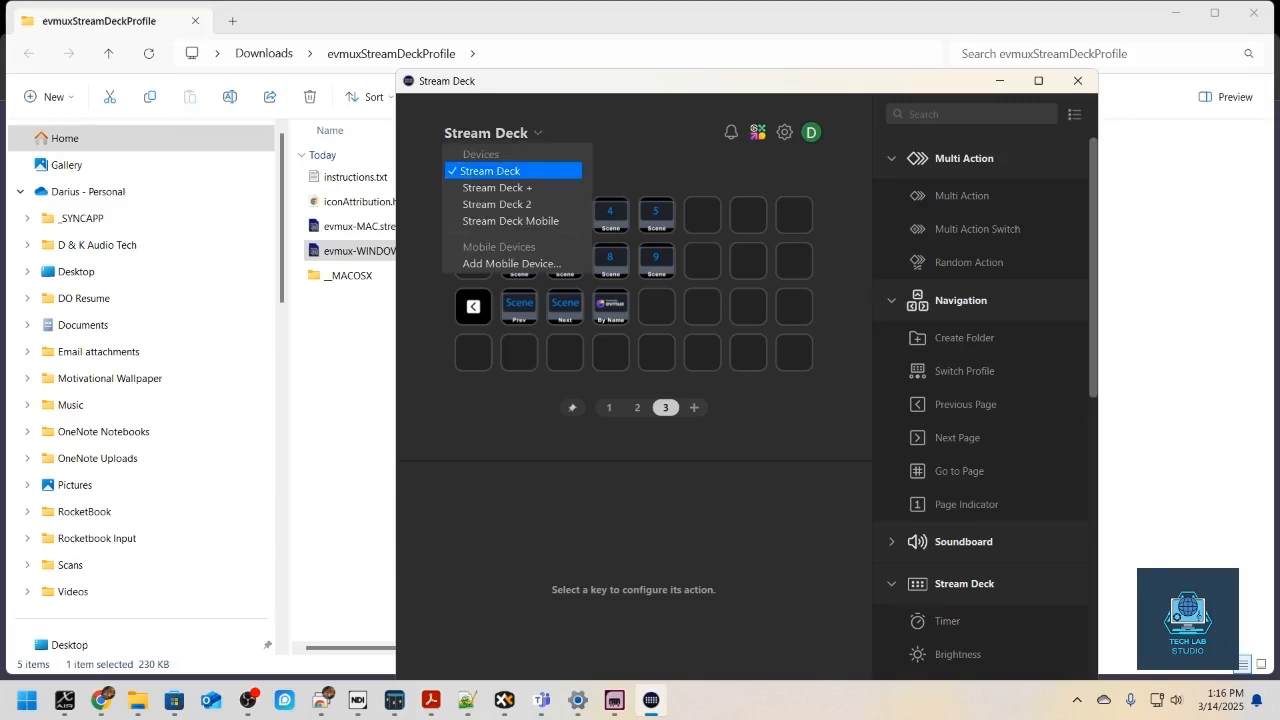
pyautogui.click(511, 220)
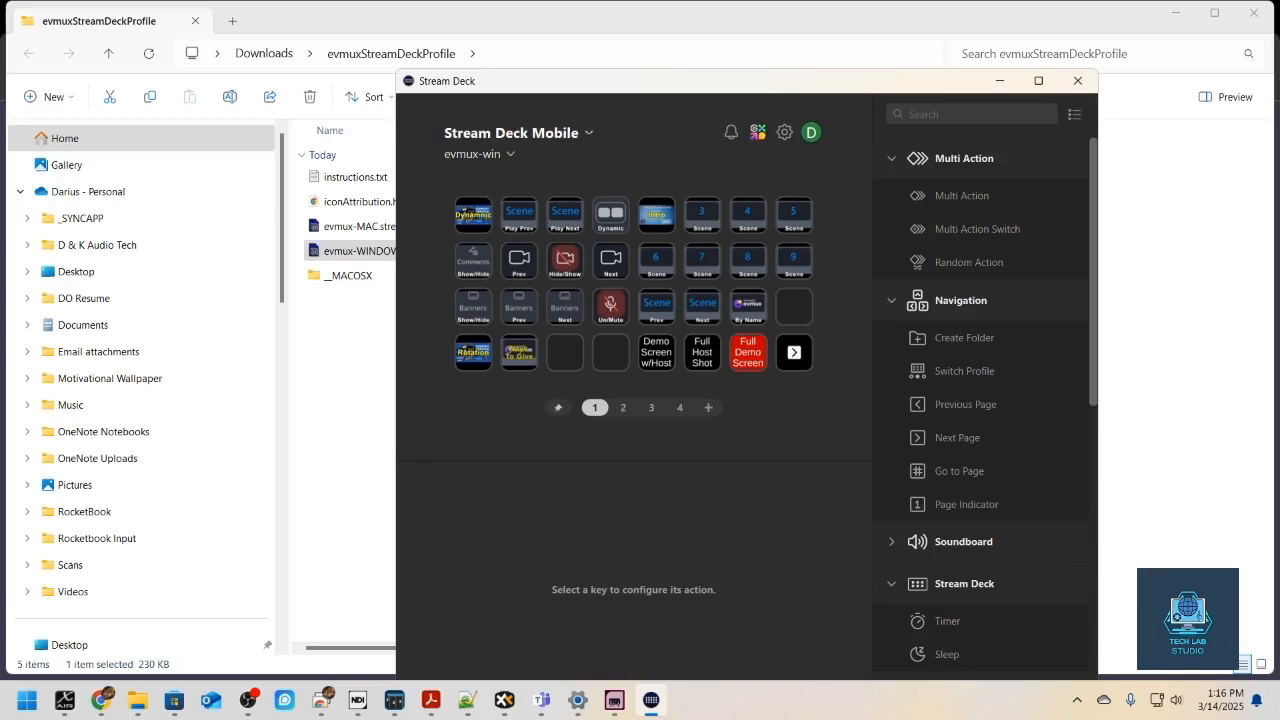
pyautogui.click(511, 132)
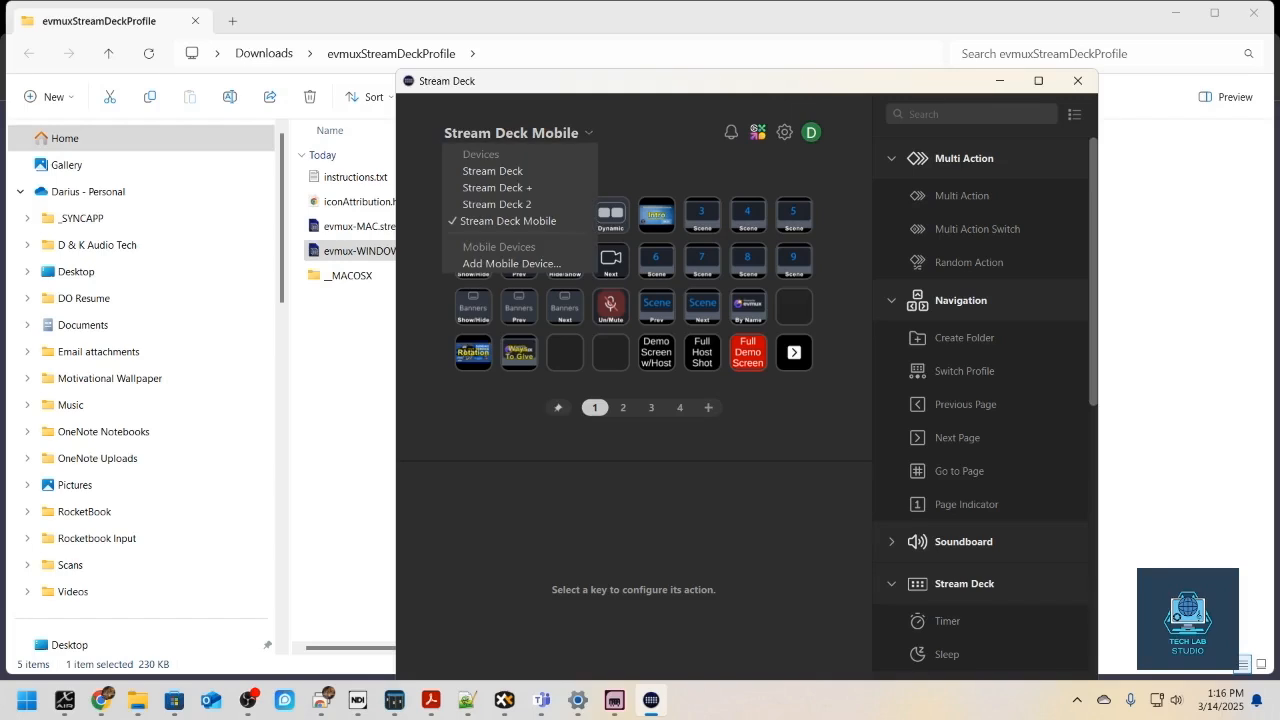
pyautogui.click(492, 171)
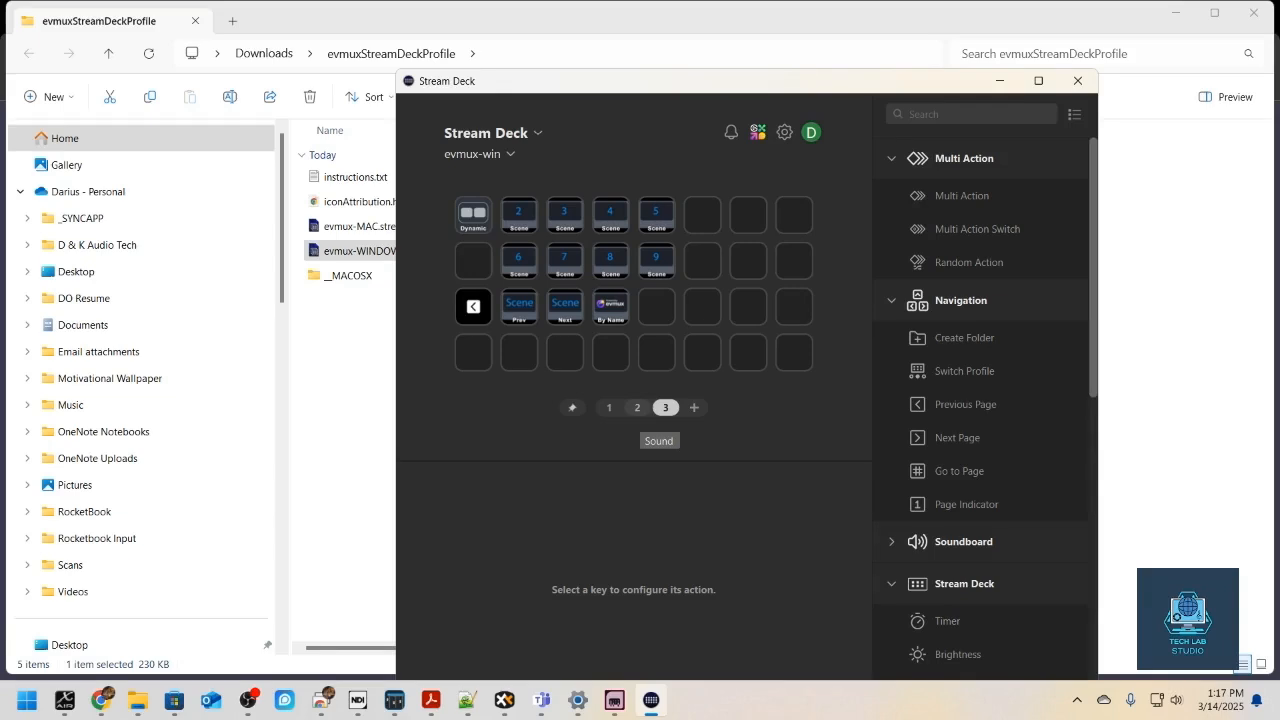
# - Copy the Next camera key from page 1 into the second row, seventh column of page 3
pyautogui.click(609, 408)
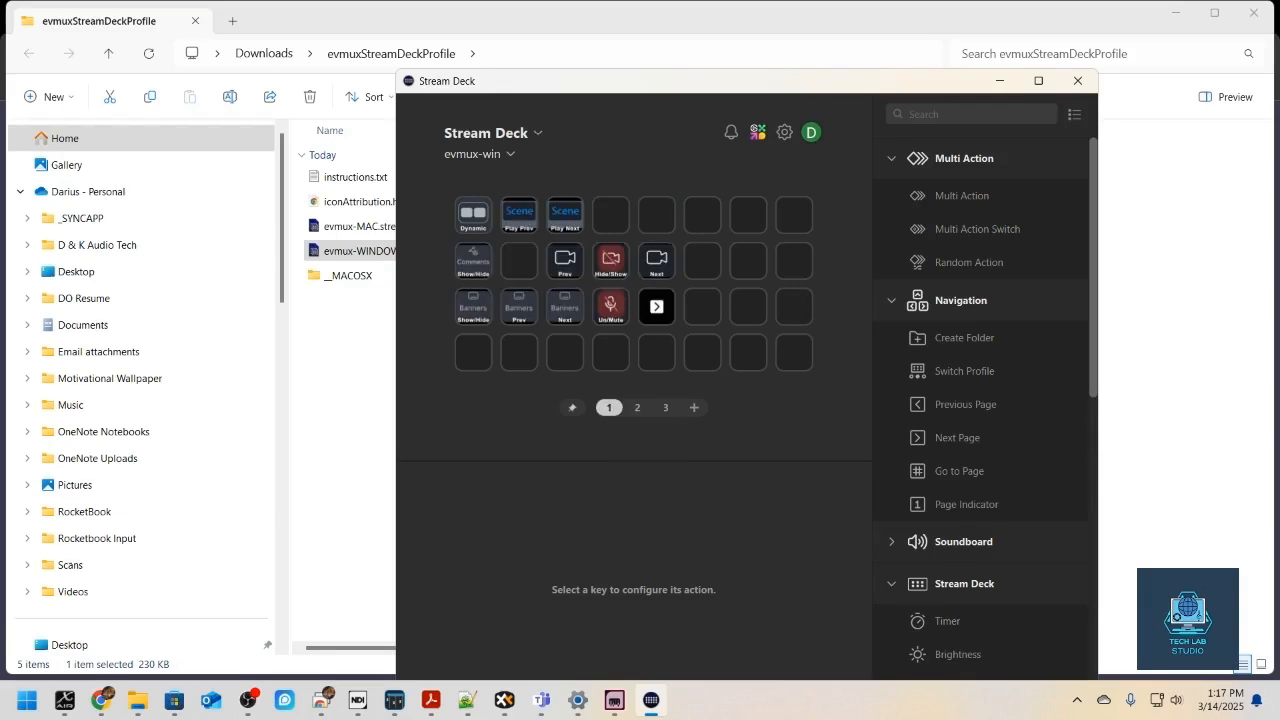
pyautogui.rightClick(657, 261)
pyautogui.click(700, 294)
pyautogui.click(665, 407)
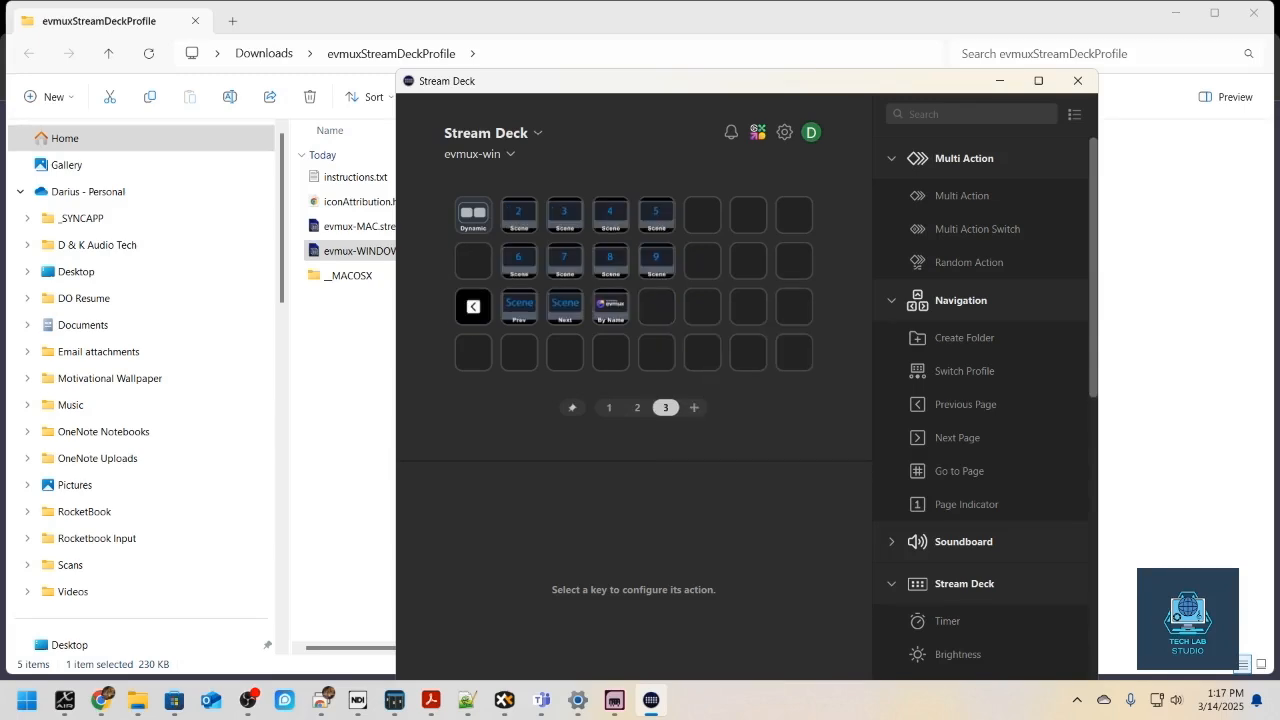
pyautogui.rightClick(751, 263)
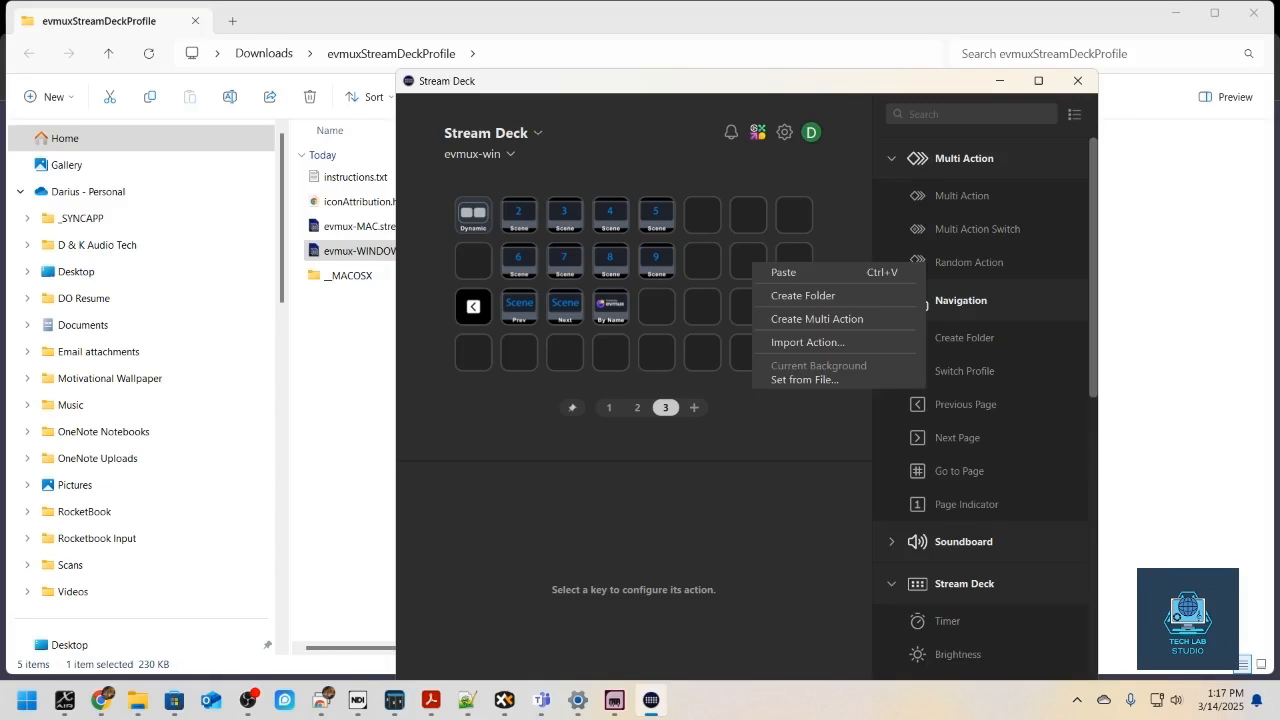
pyautogui.click(784, 272)
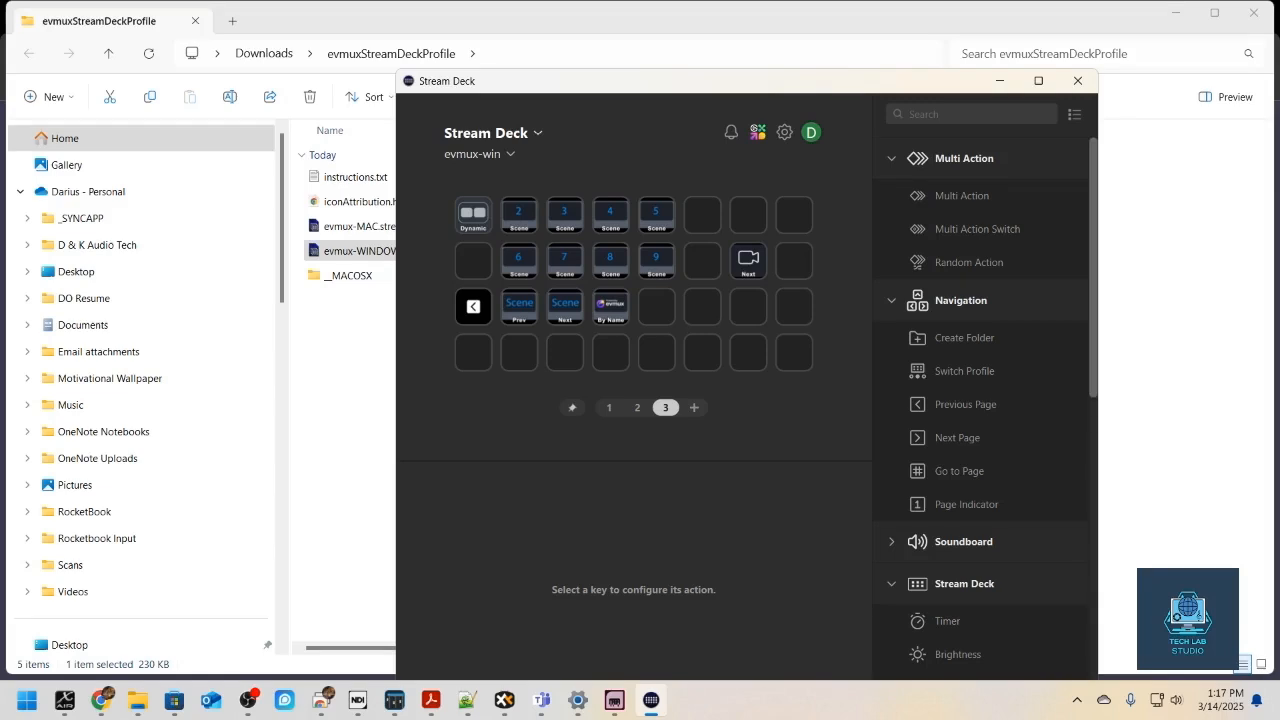
# - Select the Stream Deck Mobile device and place the Stream Deck window over the lower part of the evmux studio
pyautogui.click(516, 133)
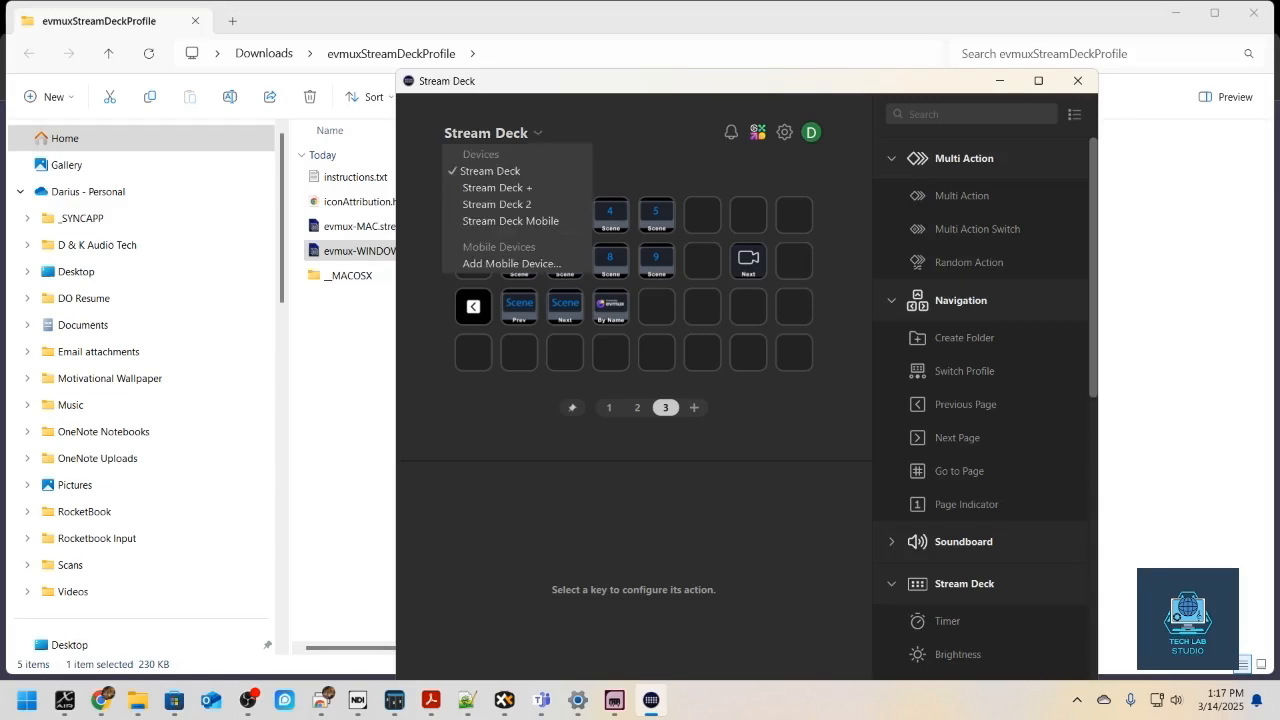
pyautogui.click(510, 221)
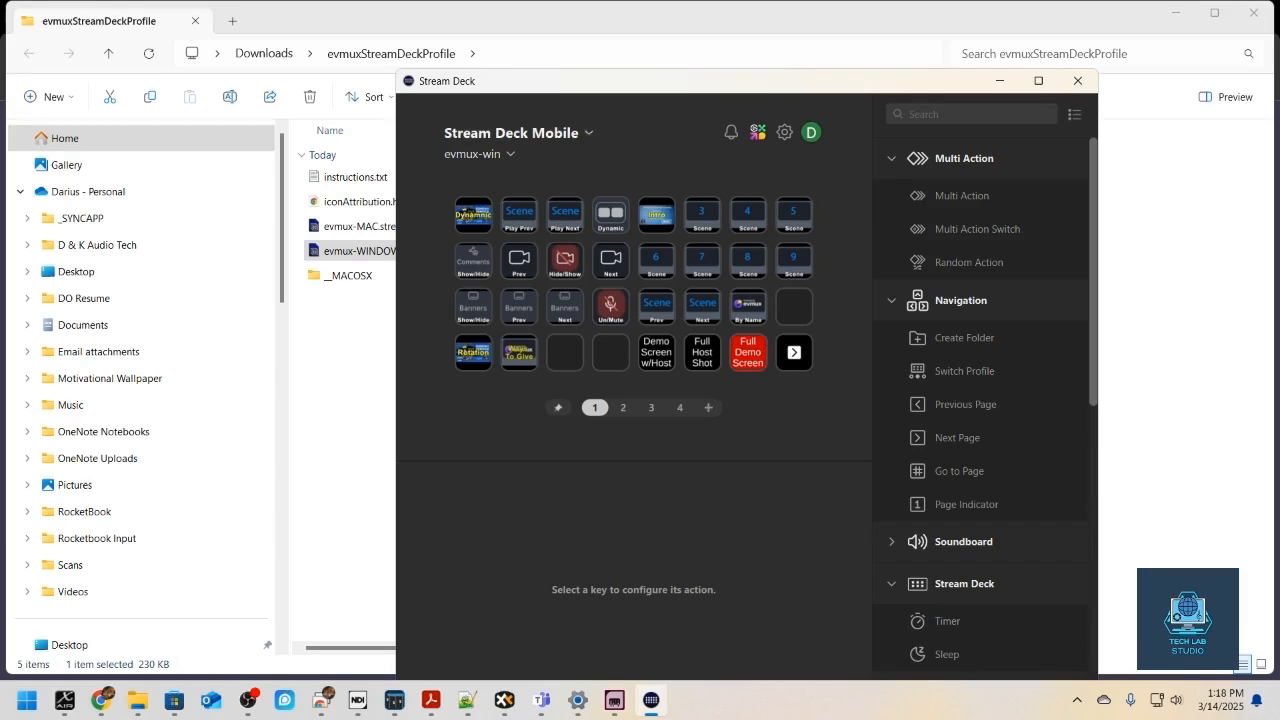
pyautogui.click(1176, 13)
pyautogui.moveTo(800, 81); pyautogui.dragTo(1146, 347)
pyautogui.click(1040, 280)
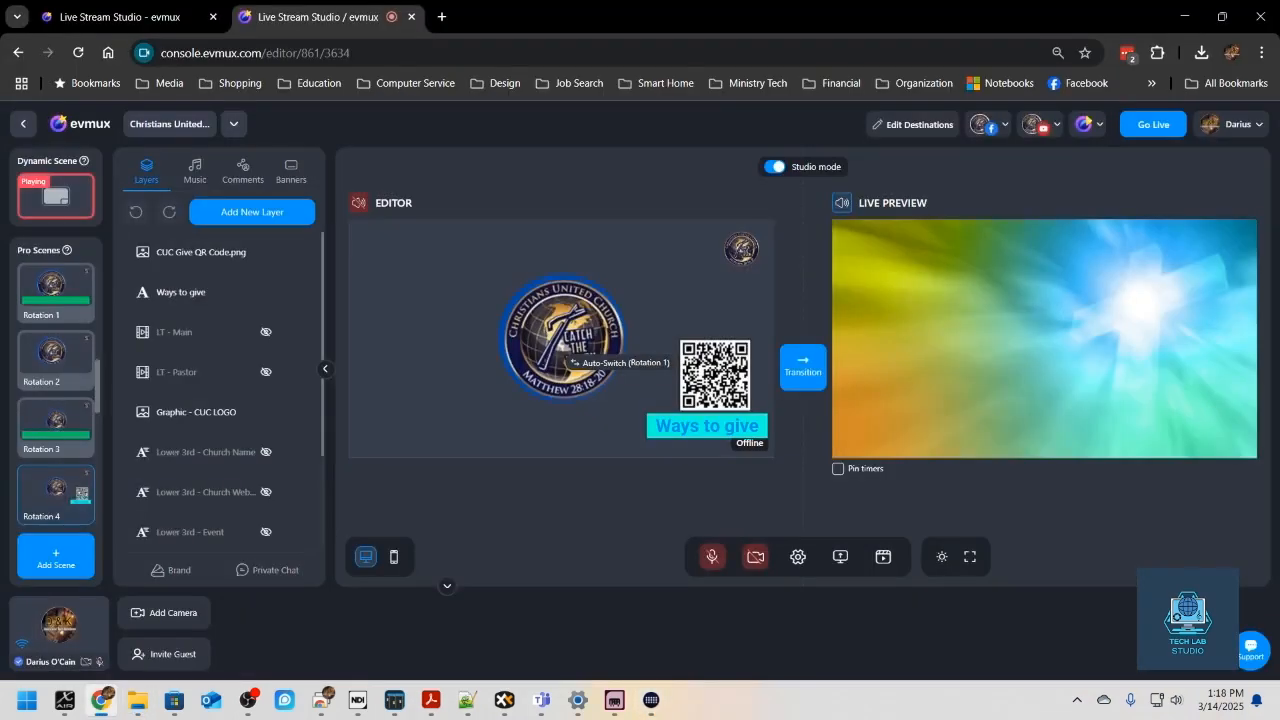
pyautogui.click(651, 700)
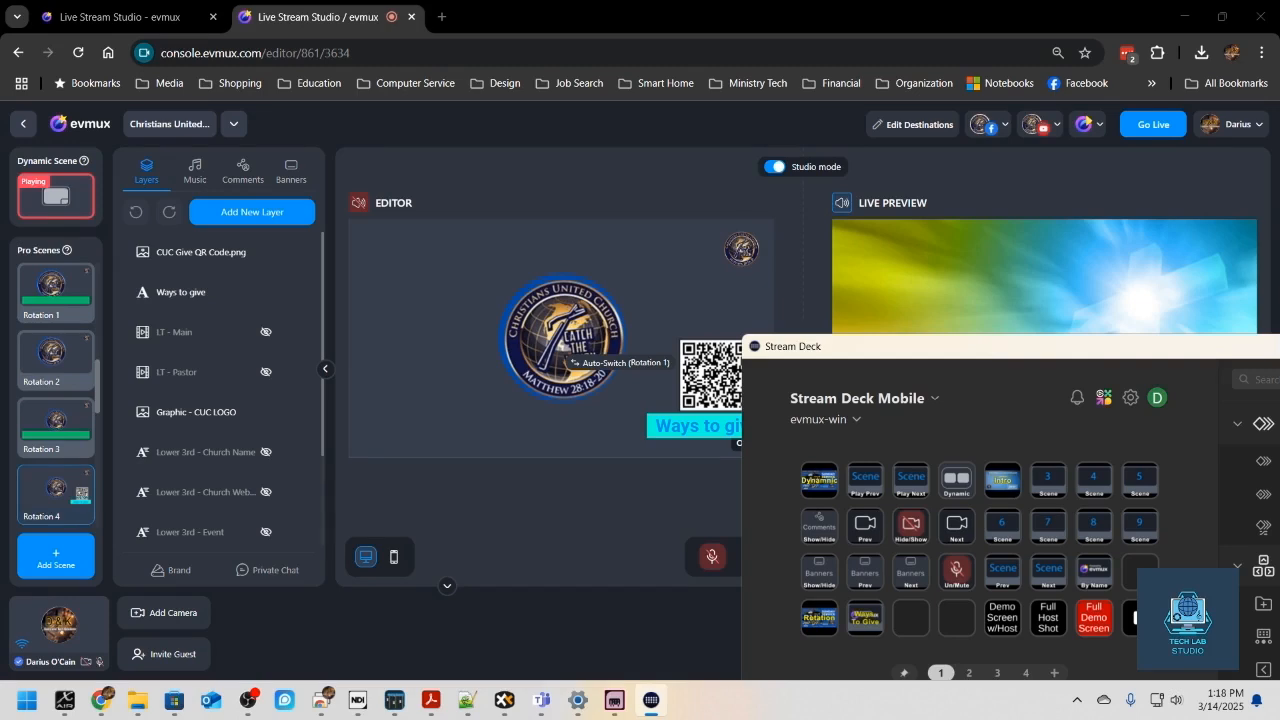
# - Alternate between the evmux studio and Stream Deck, shifting the Stream Deck window so its full key grid is clear of the logo
pyautogui.click(651, 700)
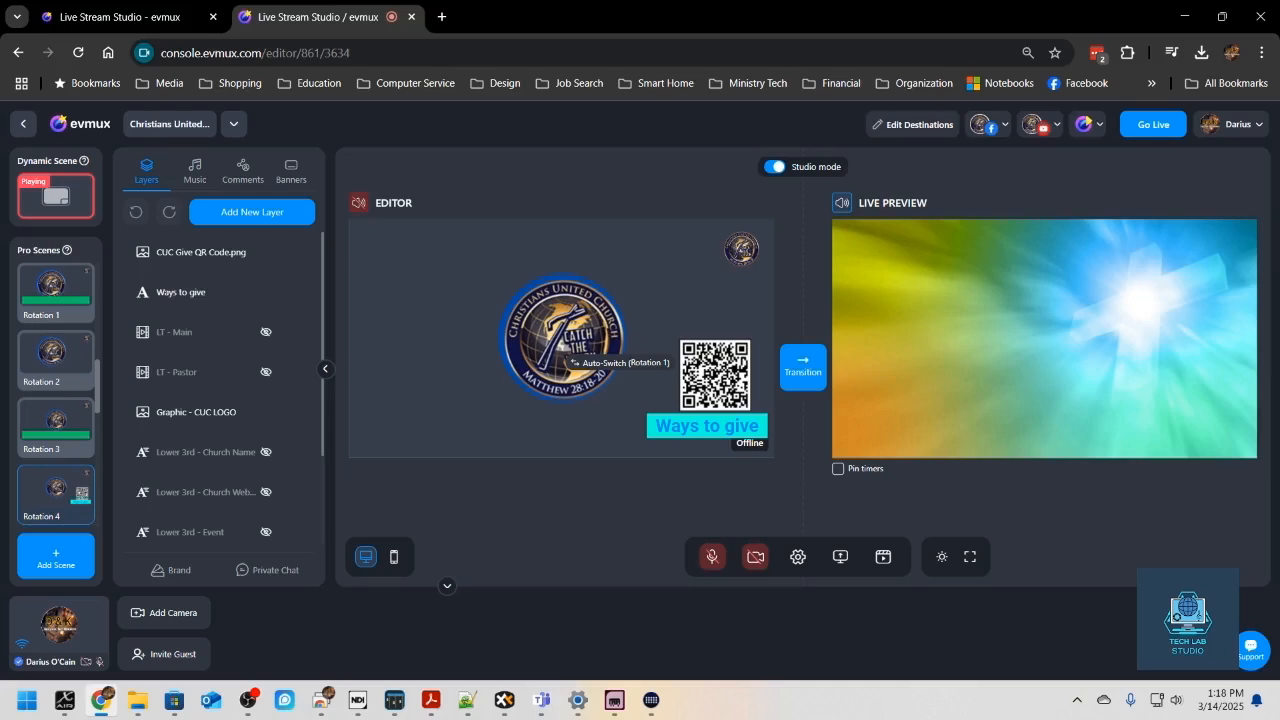
pyautogui.click(651, 700)
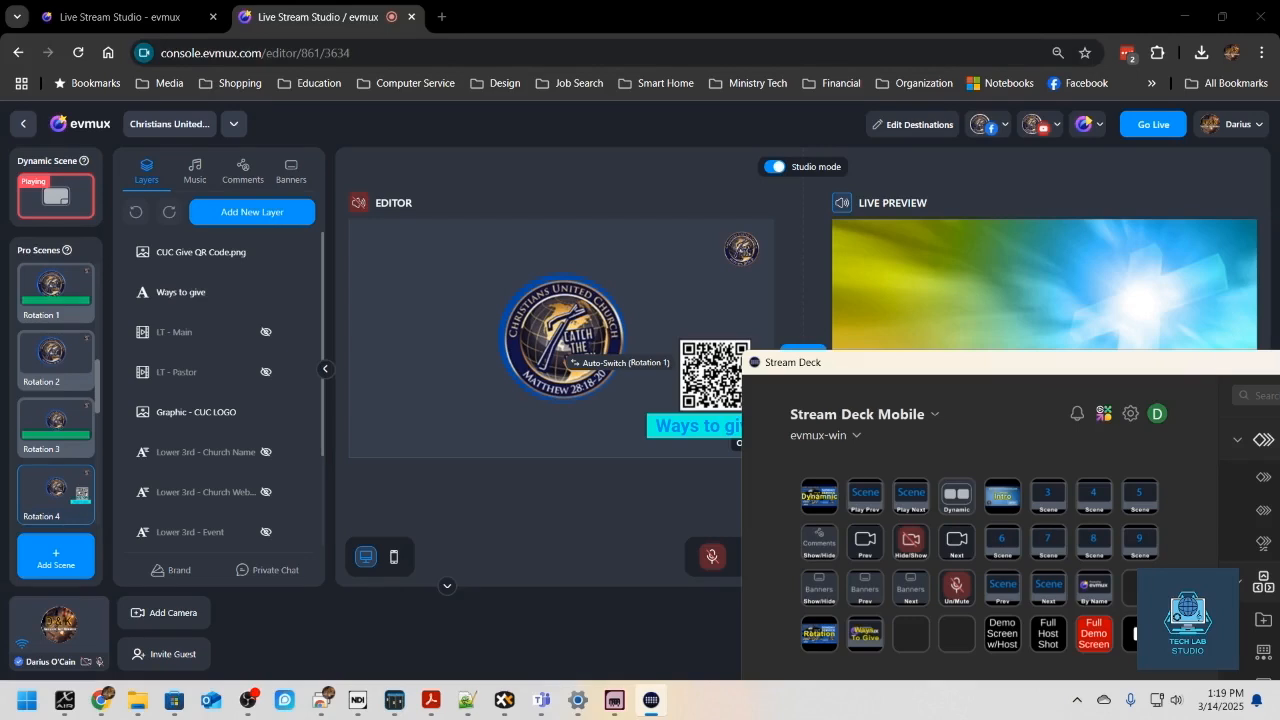
pyautogui.moveTo(928, 363); pyautogui.dragTo(858, 363)
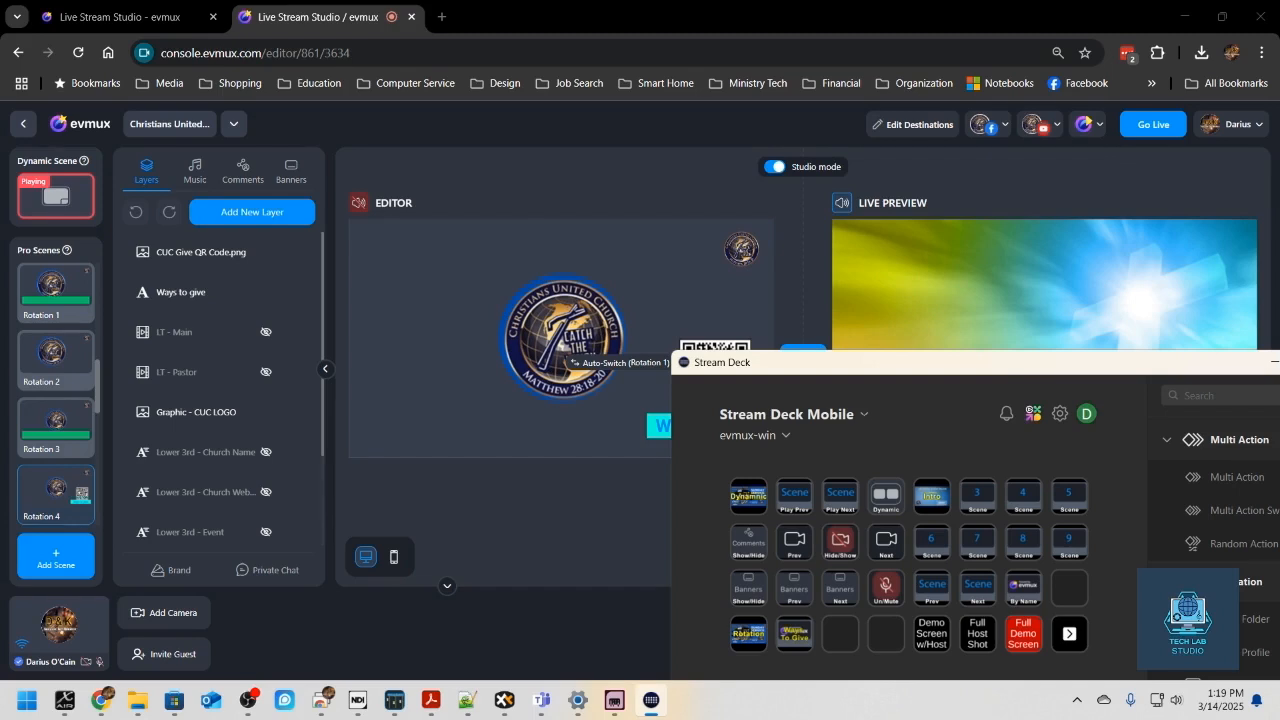
pyautogui.hotkey('alt', 'Tab')
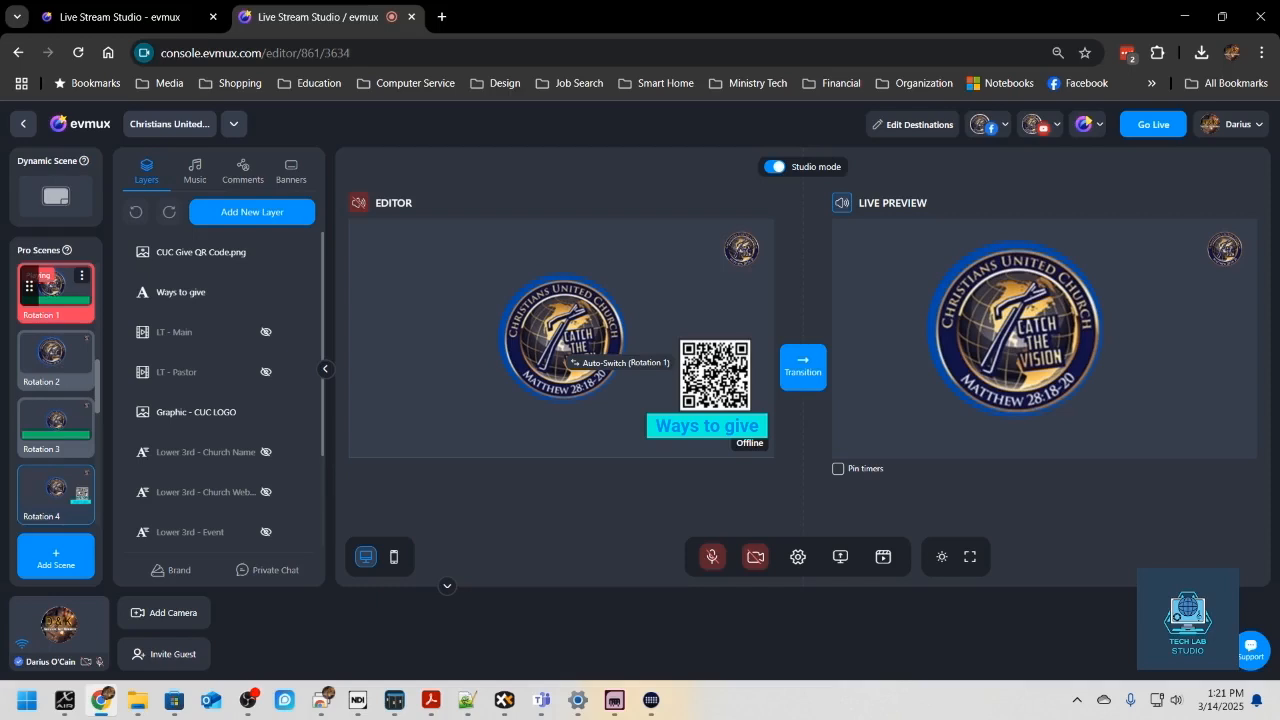
pyautogui.click(651, 700)
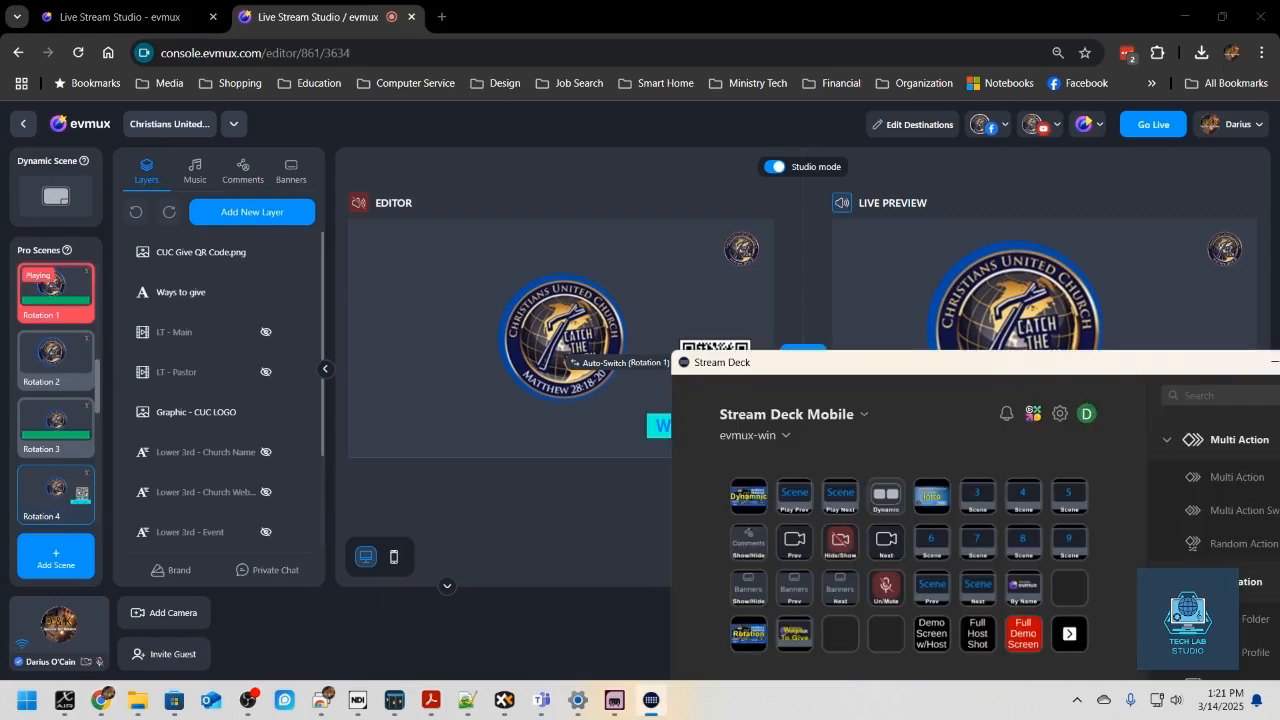
# - Move the Stream Deck window so the whole key grid is clear, and look through evmux's Pro Scenes for New Scene
pyautogui.moveTo(900, 362); pyautogui.dragTo(754, 164)
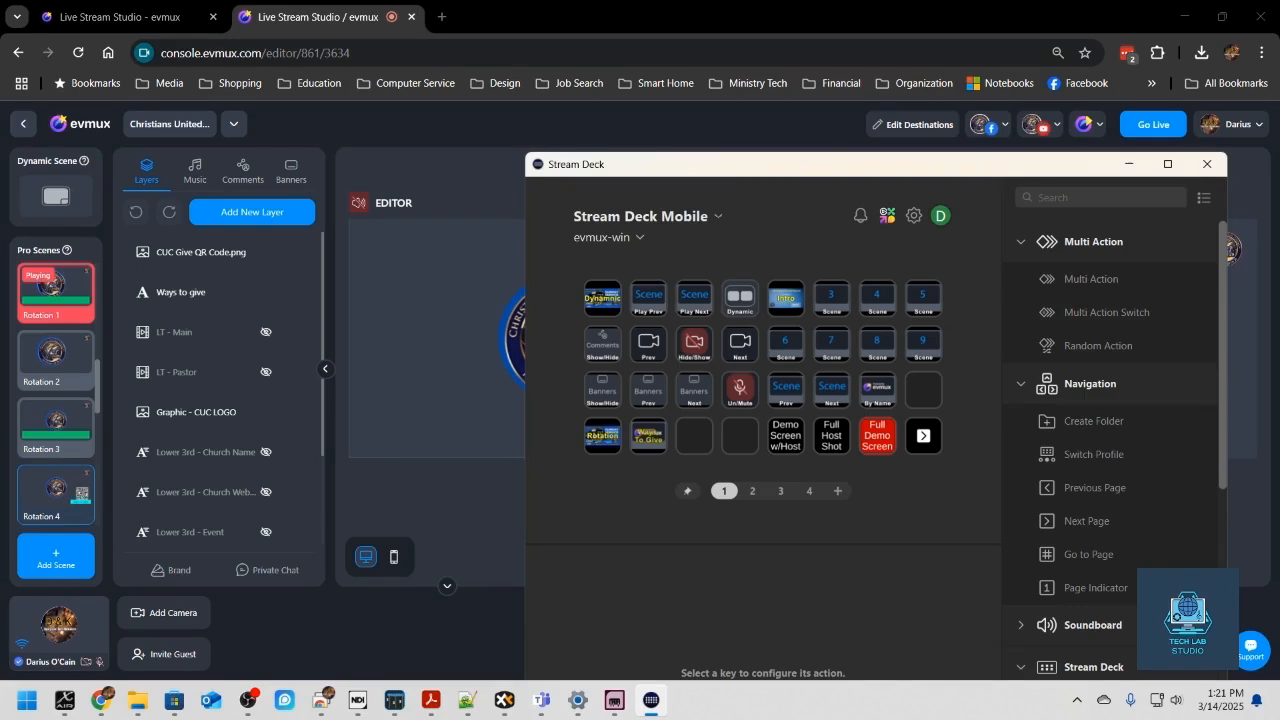
pyautogui.scroll(-3, 50, 358)
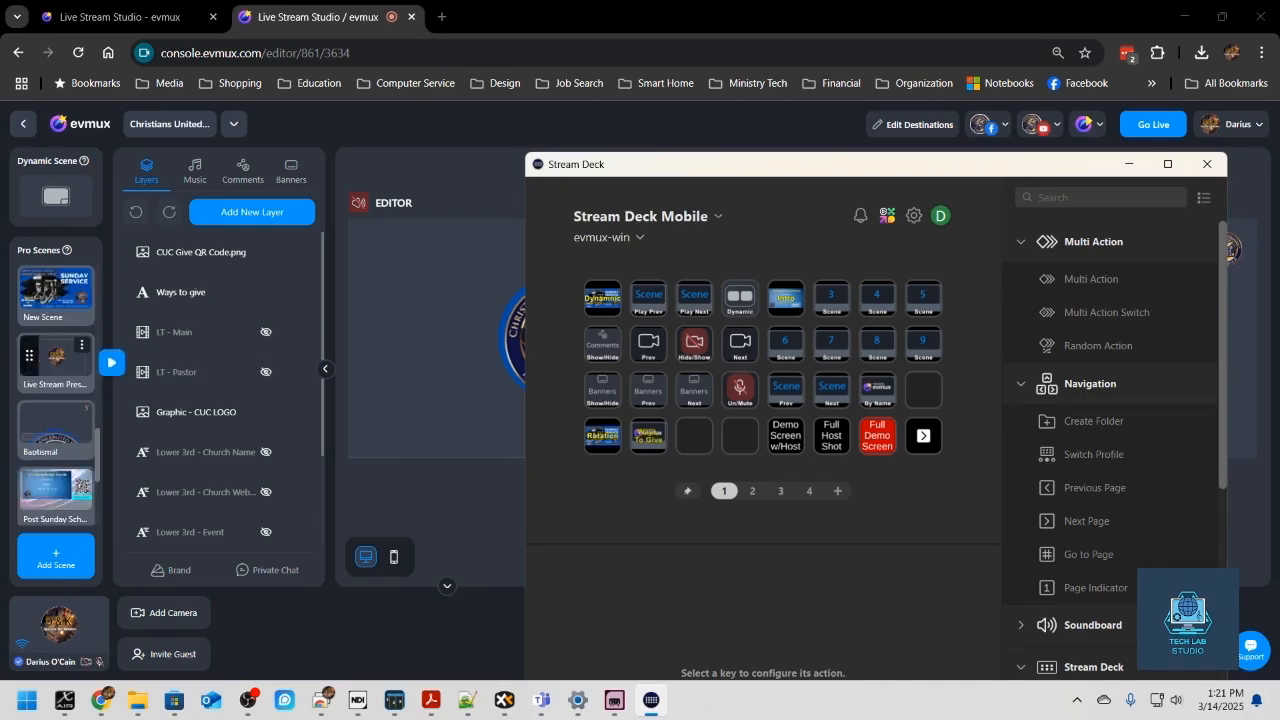
pyautogui.scroll(-3, 55, 380)
pyautogui.scroll(3, 55, 395)
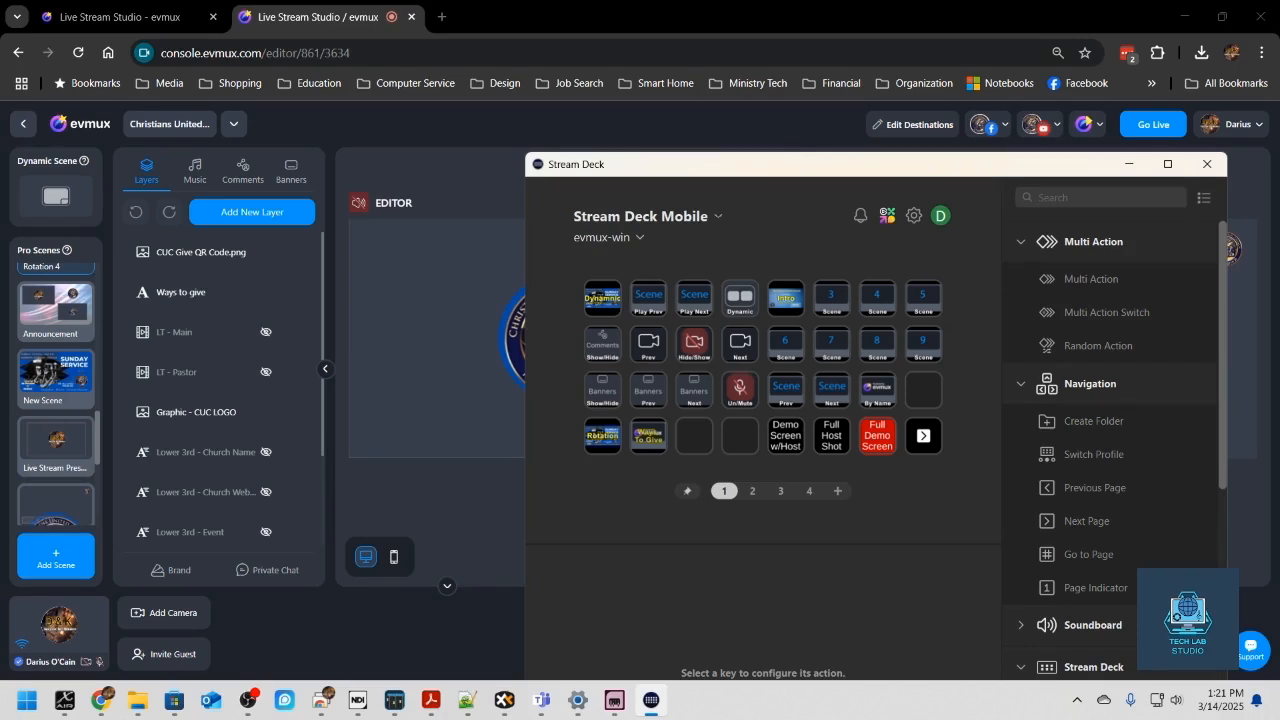
# - Open the By Name key's multi action and review its quick scene search hotkey and delay actions
pyautogui.rightClick(880, 392)
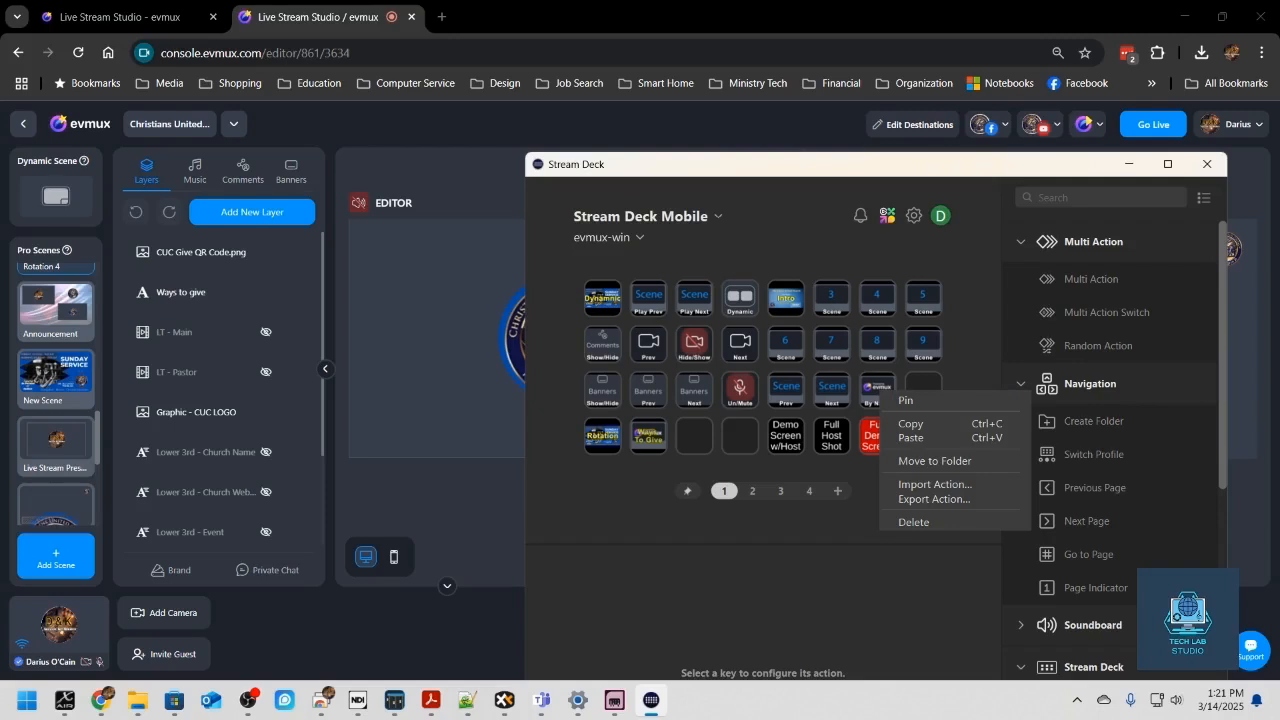
pyautogui.click(875, 388)
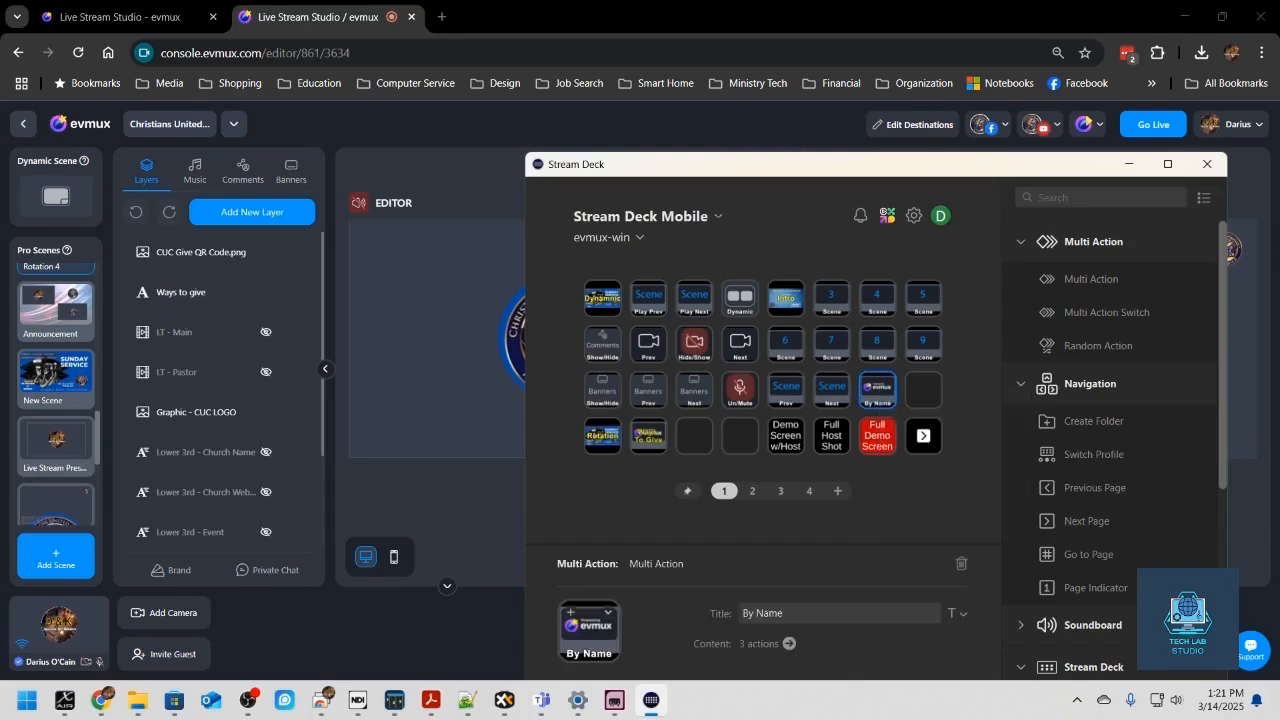
pyautogui.moveTo(763, 164); pyautogui.dragTo(705, 71)
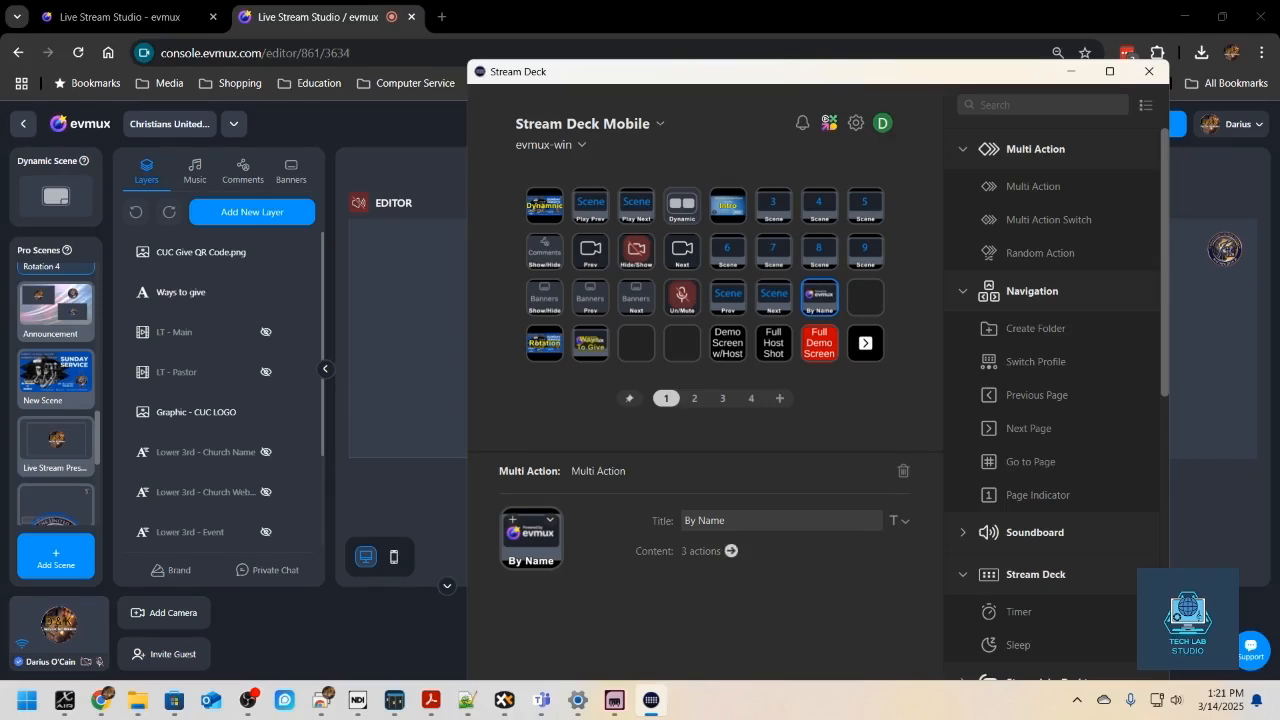
pyautogui.click(731, 551)
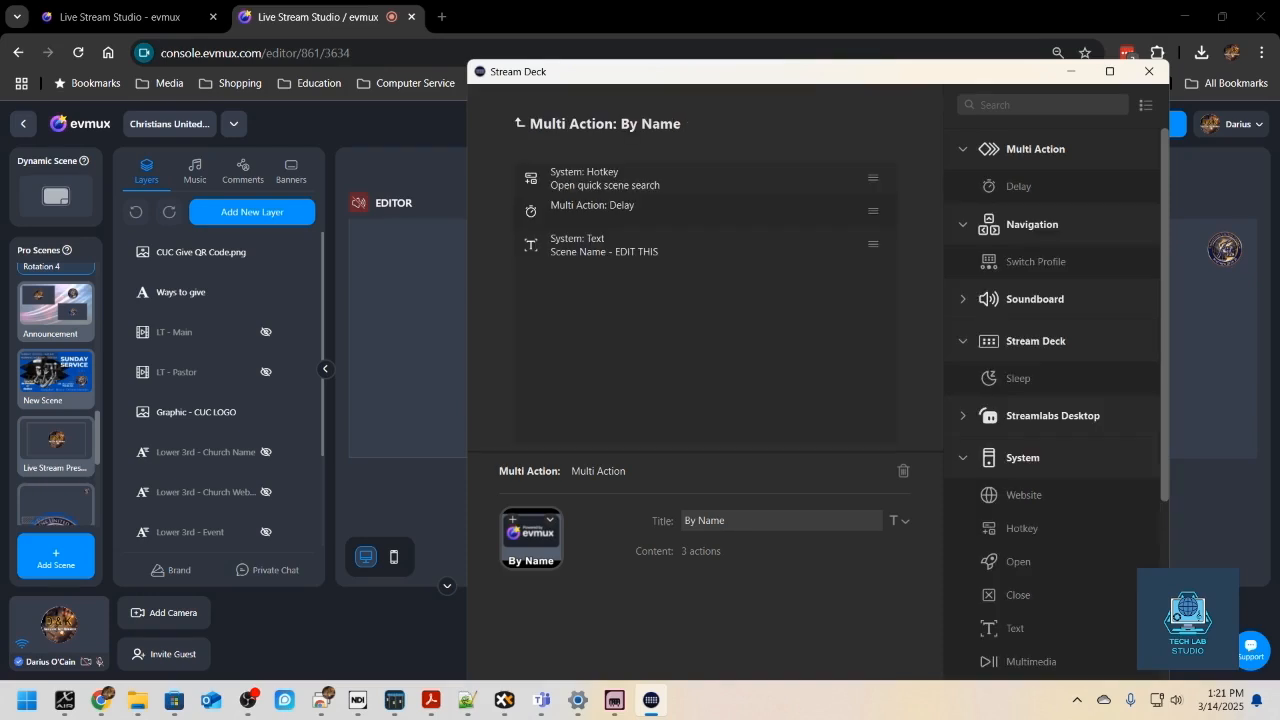
pyautogui.click(605, 179)
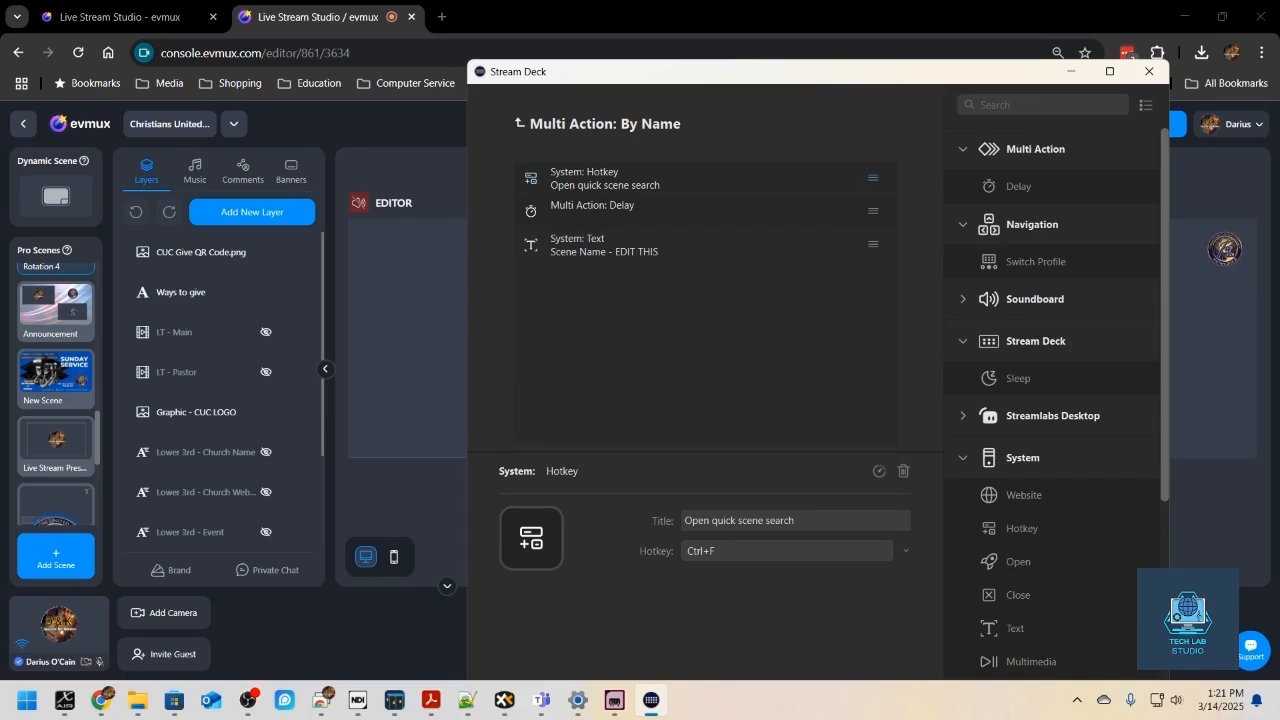
pyautogui.click(622, 210)
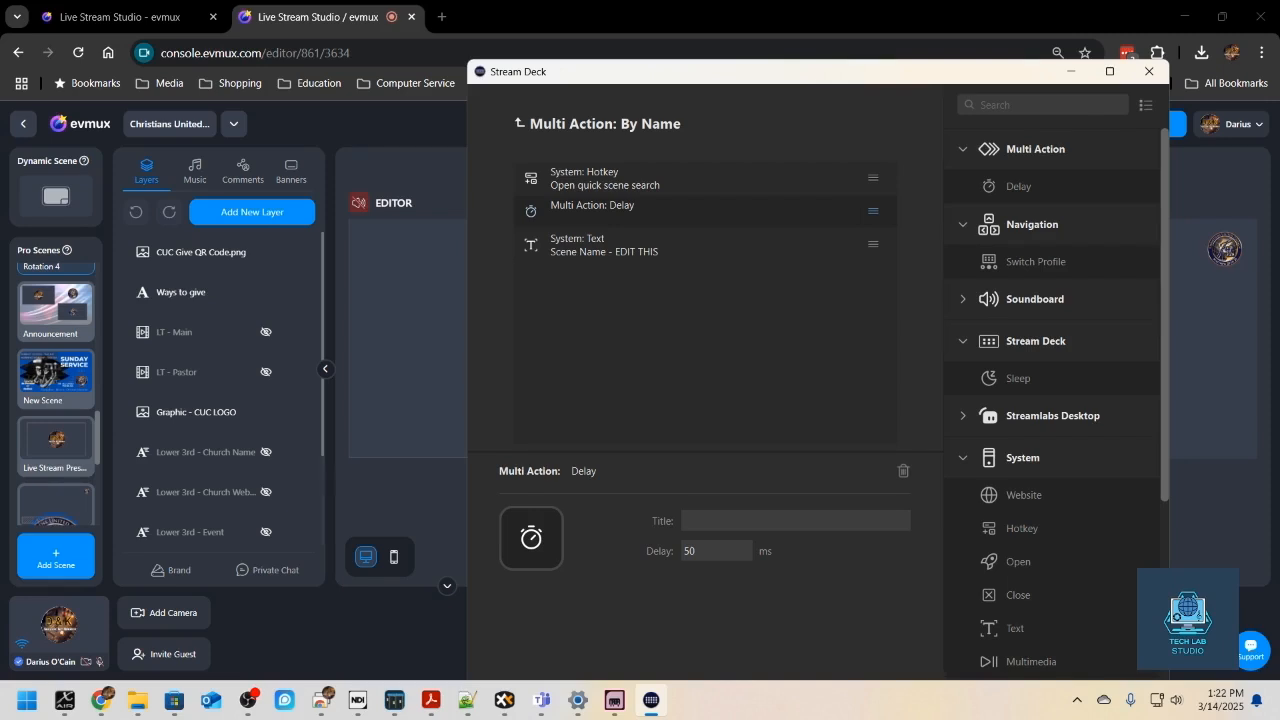
# - Replace the placeholder in the By Name multi action's scene name text with "New Scene" and return to the key grid
pyautogui.click(622, 245)
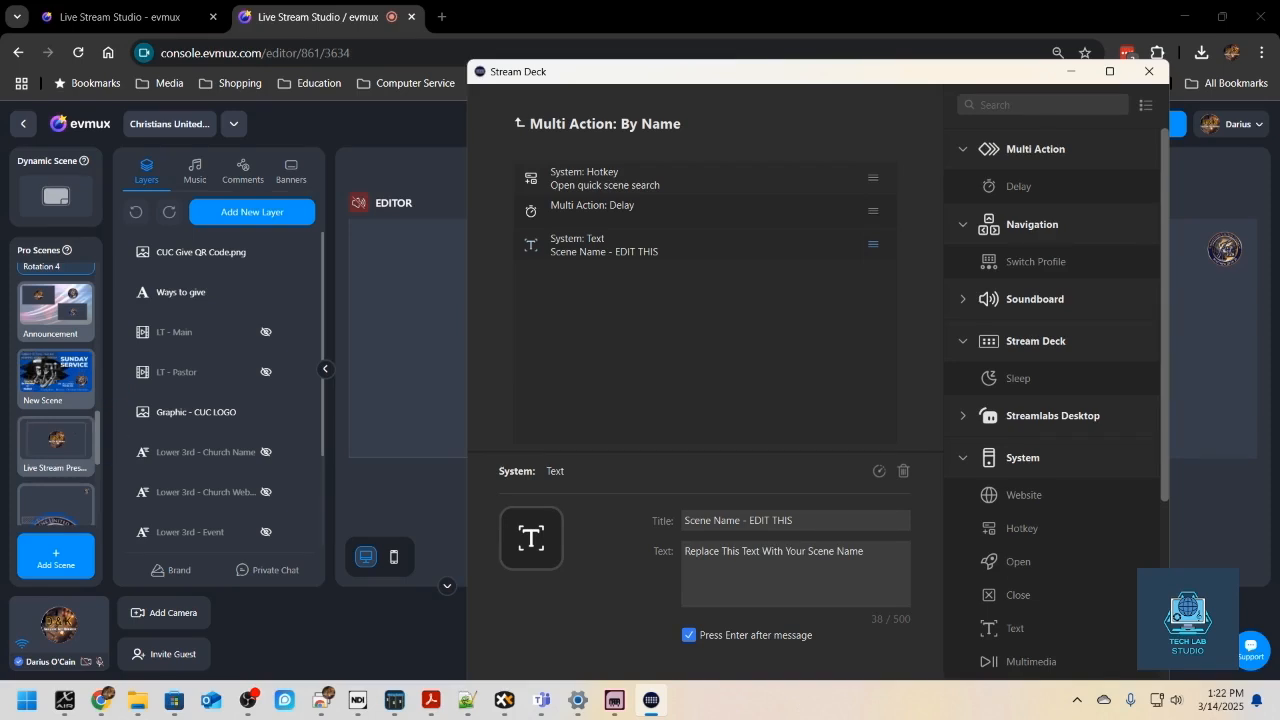
pyautogui.hotkey('ctrl', 'a')
pyautogui.write('New ')
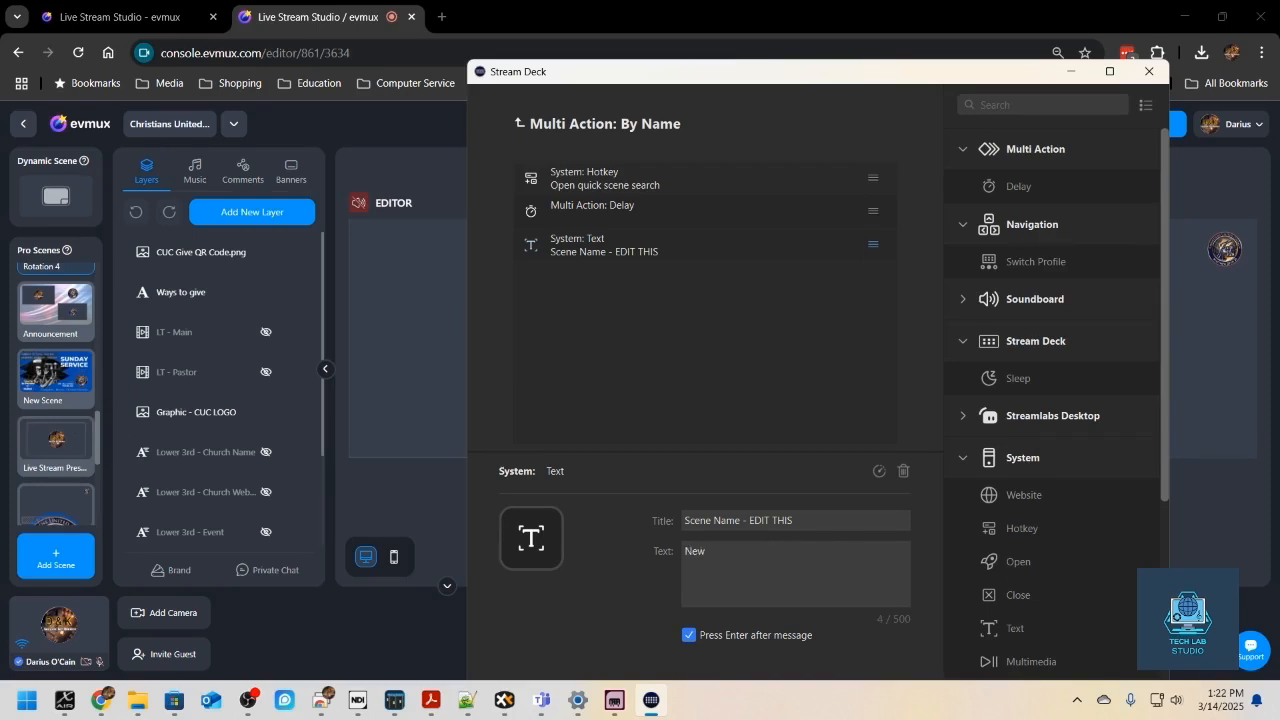
pyautogui.write('Scene')
pyautogui.click(520, 123)
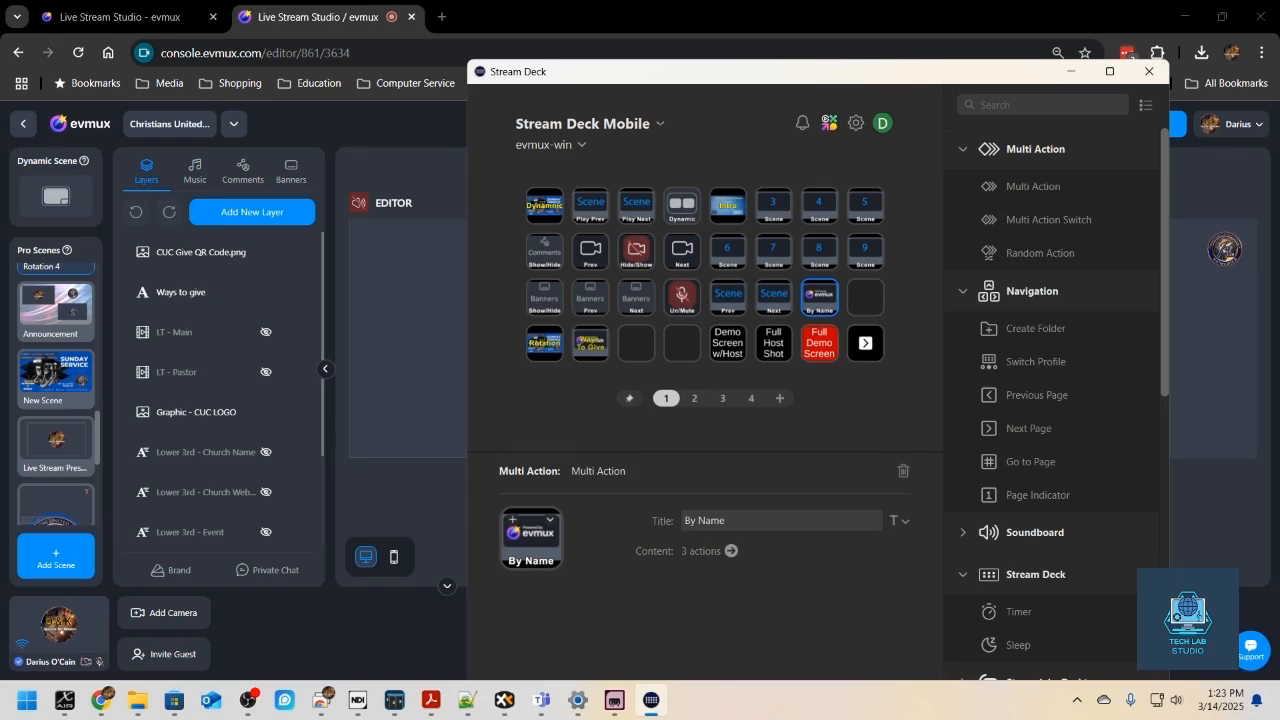
# - Switch to the evmux studio, turn off Studio mode and run a quick scene search for "New Scene"
pyautogui.hotkey('alt', 'Tab')
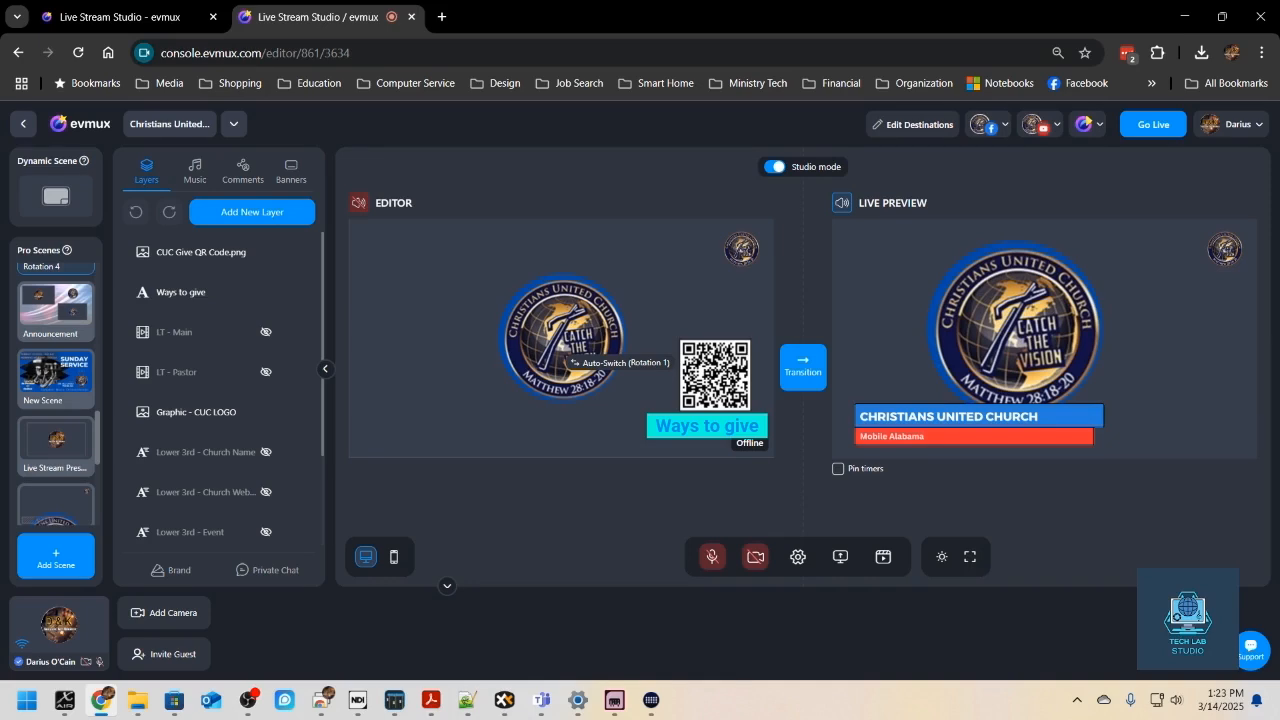
pyautogui.click(775, 167)
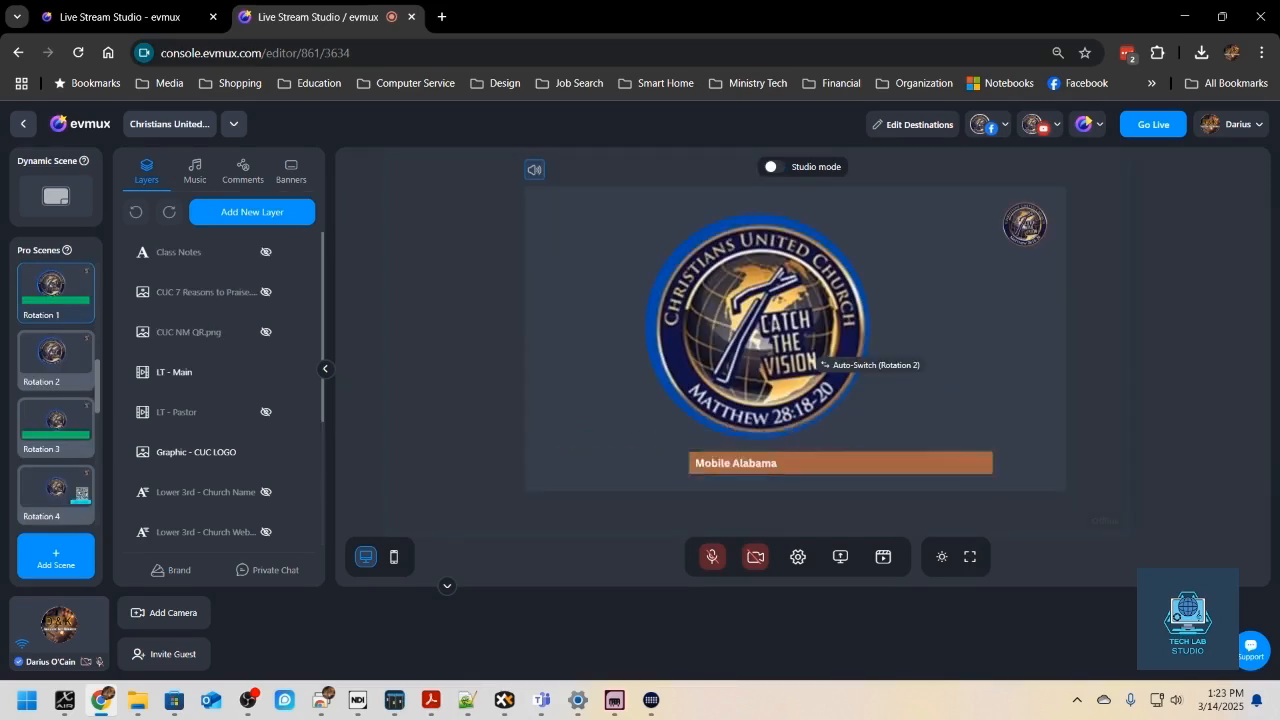
pyautogui.hotkey('ctrl', 'k')
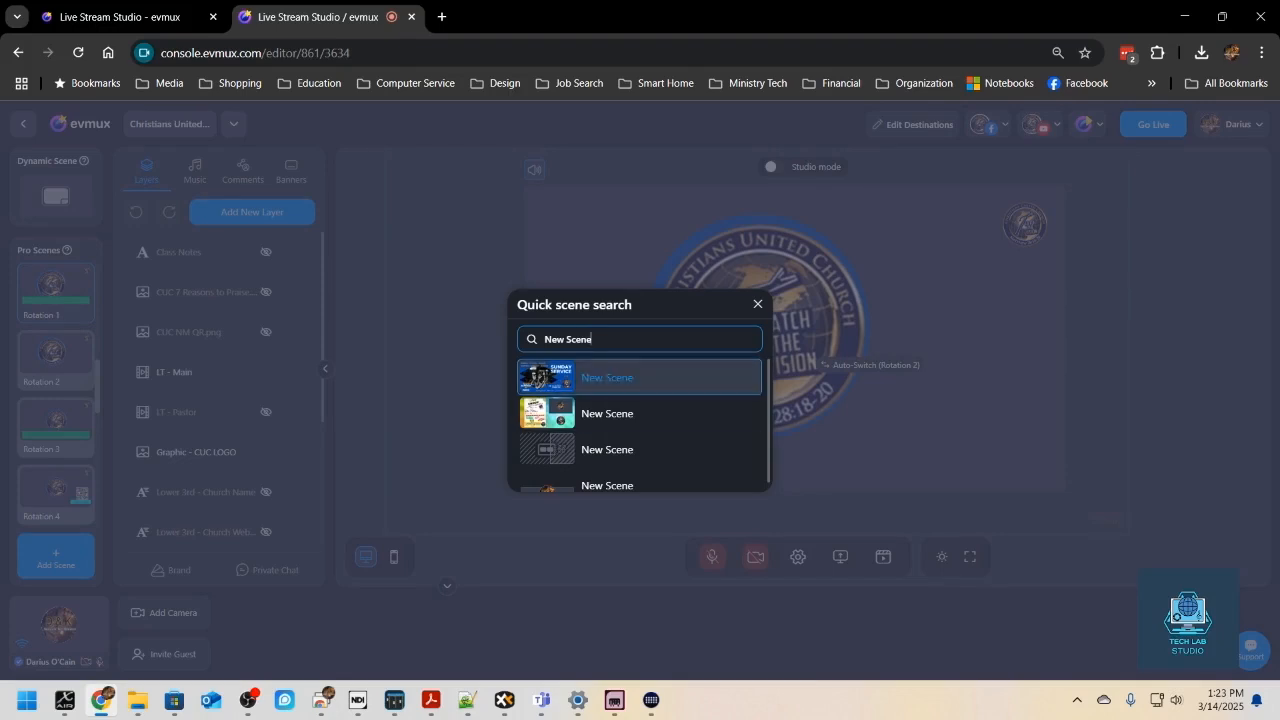
# - Move through the New Scene search results, load the first one, and switch back to the Dynamic Scene
pyautogui.press('Down')
pyautogui.press('Up')
pyautogui.press('Down')
pyautogui.press('Up')
pyautogui.press('Down')
pyautogui.press('Down')
pyautogui.press('Down')
pyautogui.press('Up')
pyautogui.press('Up')
pyautogui.press('Up')
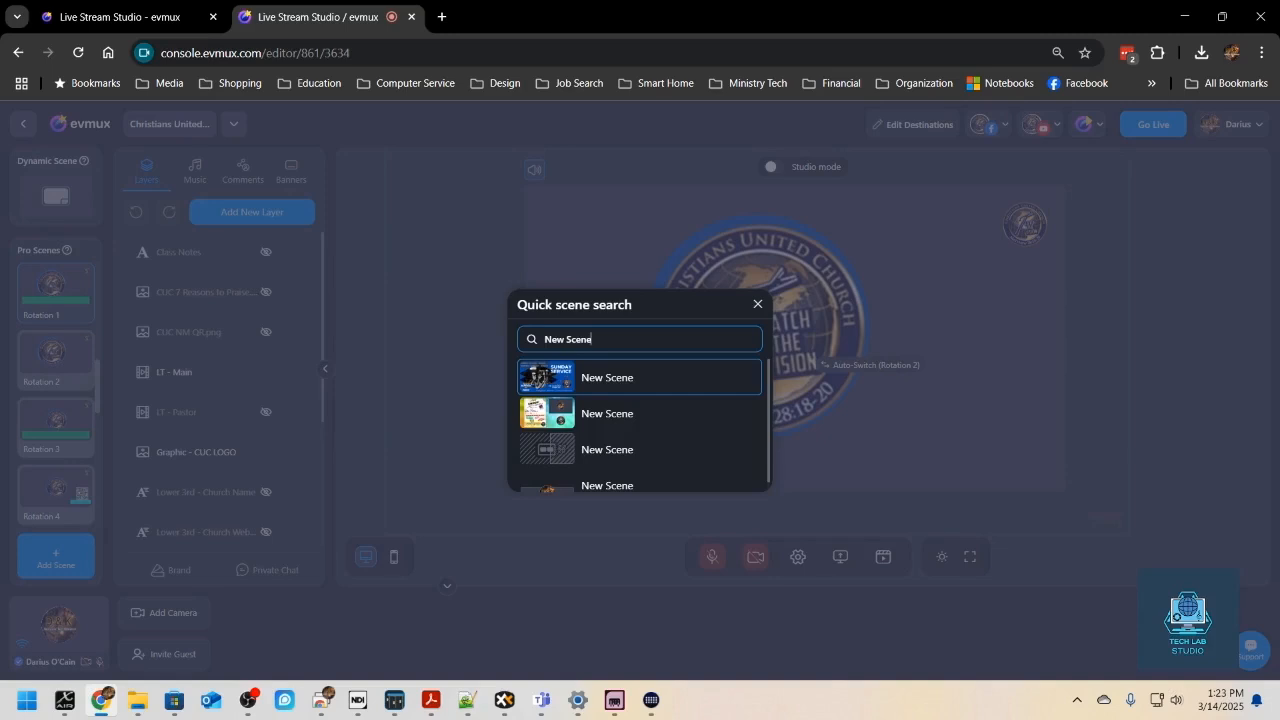
pyautogui.press('Return')
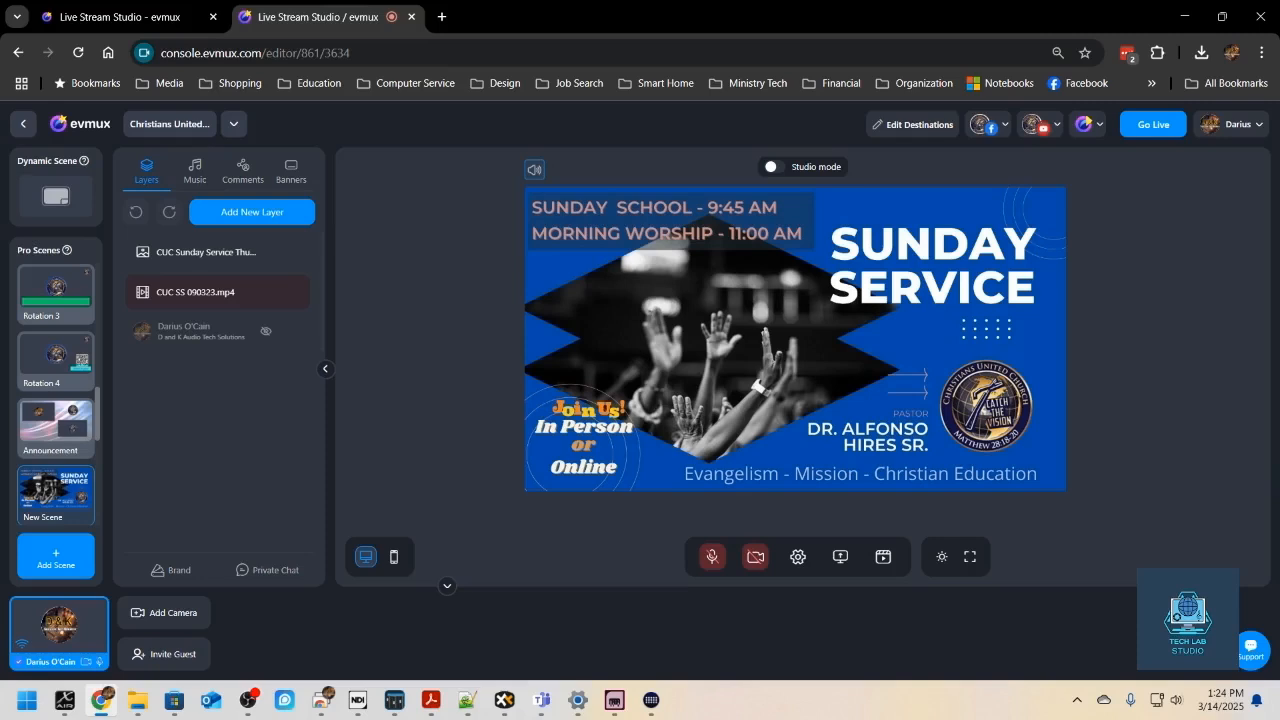
pyautogui.click(56, 196)
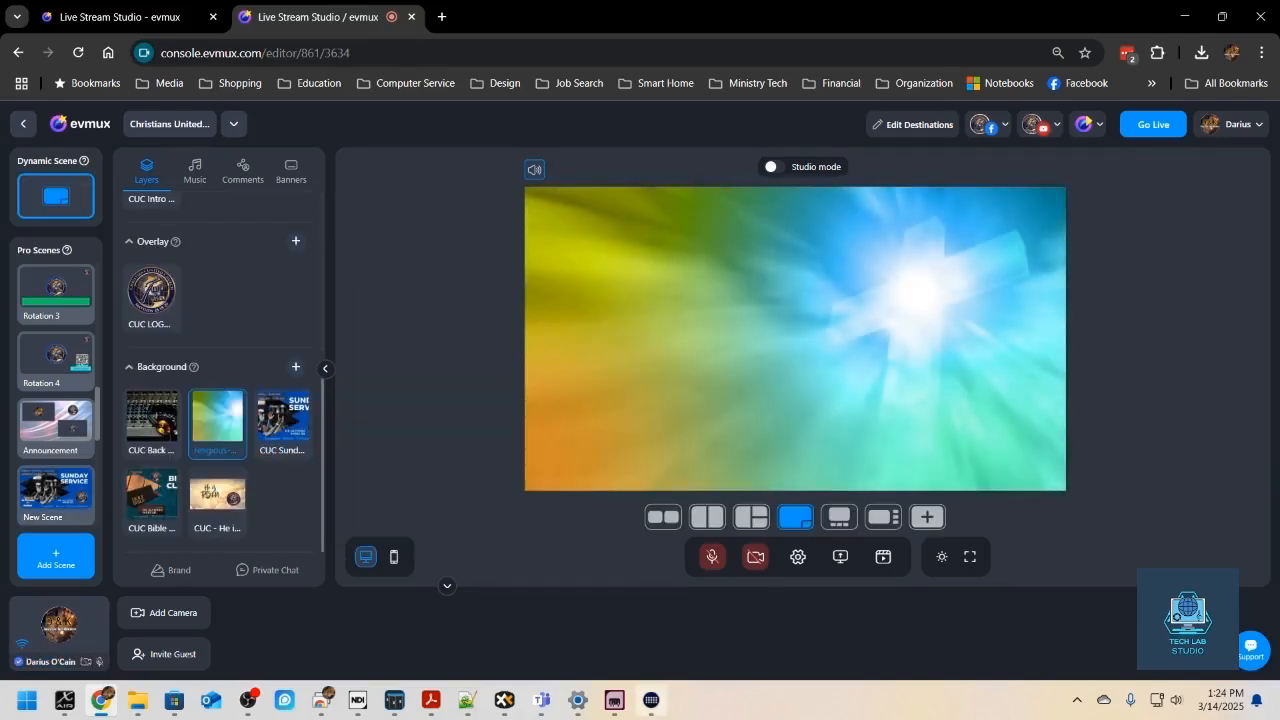
# - In Stream Deck, add a Hotkey action set to Return at the end of the By Name multi action and return to the key grid
pyautogui.click(651, 700)
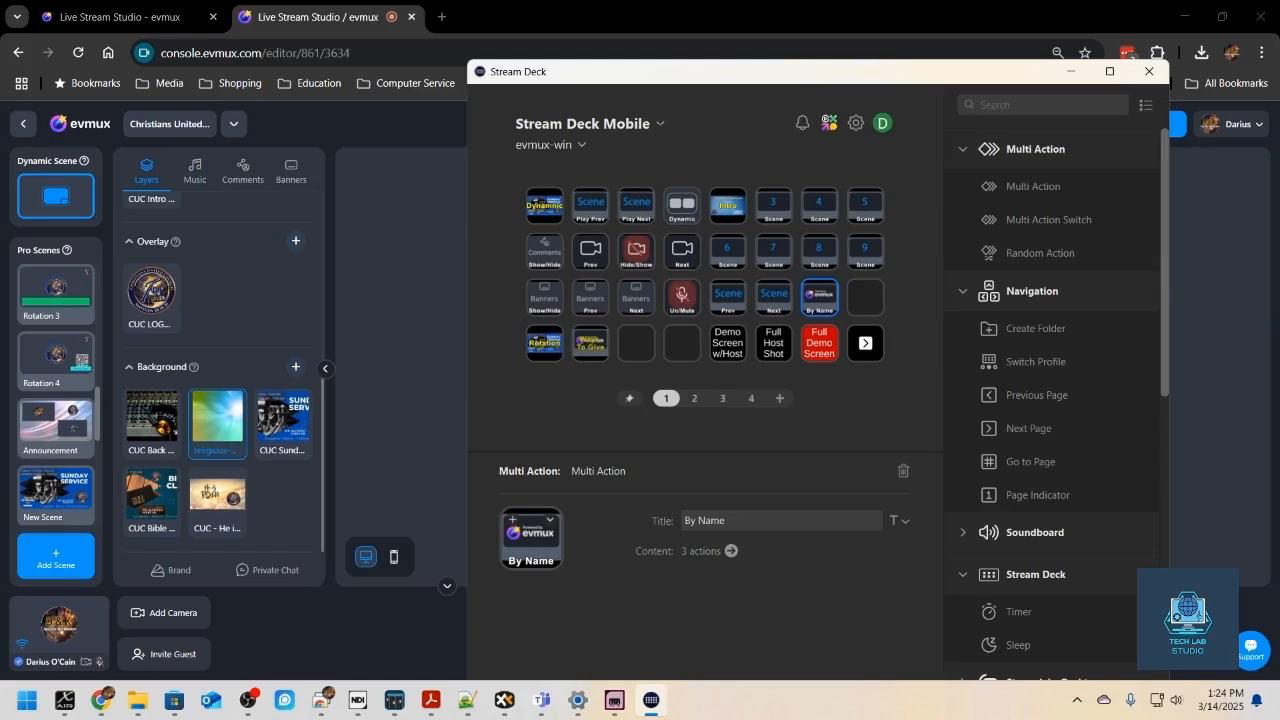
pyautogui.click(731, 550)
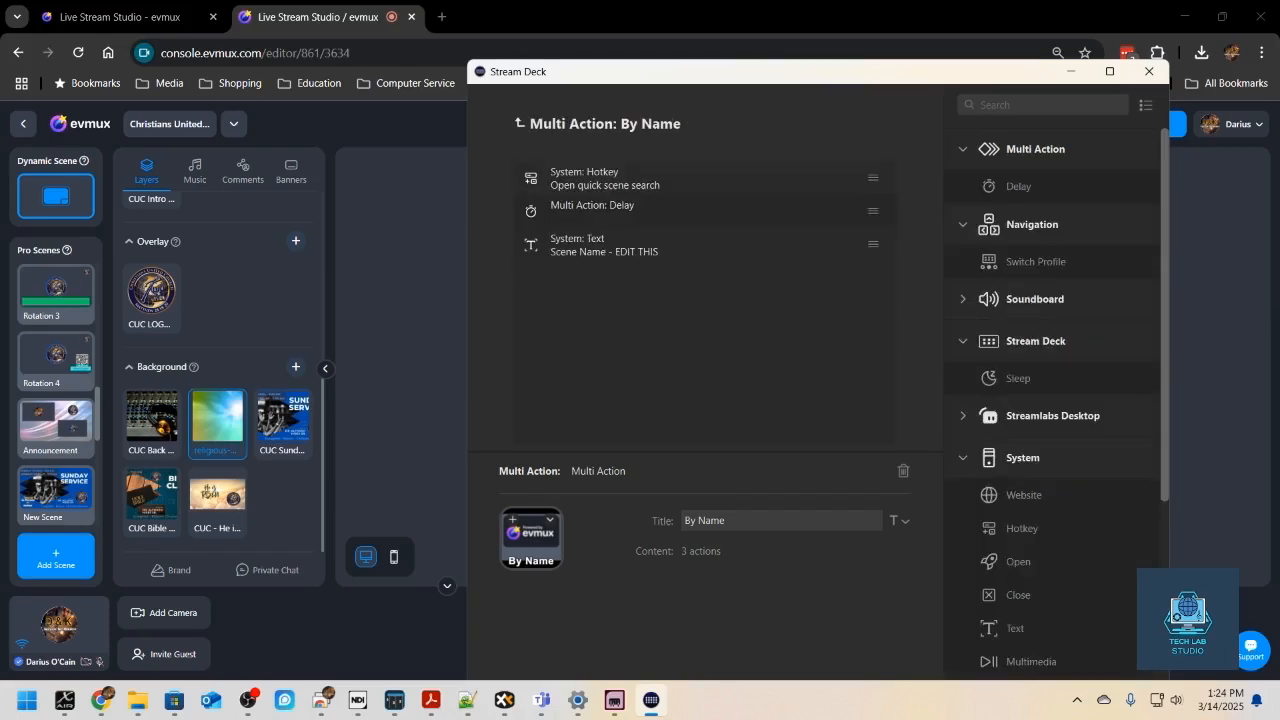
pyautogui.moveTo(1031, 530); pyautogui.dragTo(978, 533)
pyautogui.moveTo(786, 393); pyautogui.dragTo(617, 290)
pyautogui.click(786, 551)
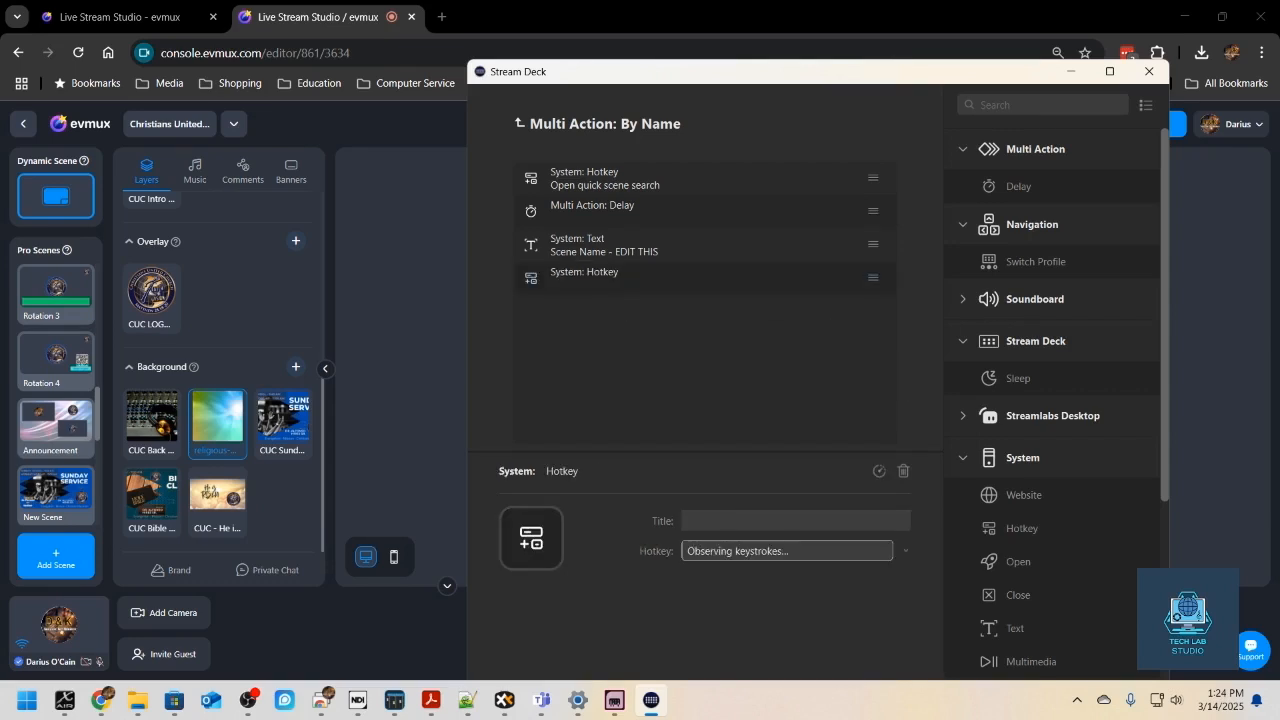
pyautogui.press('Return')
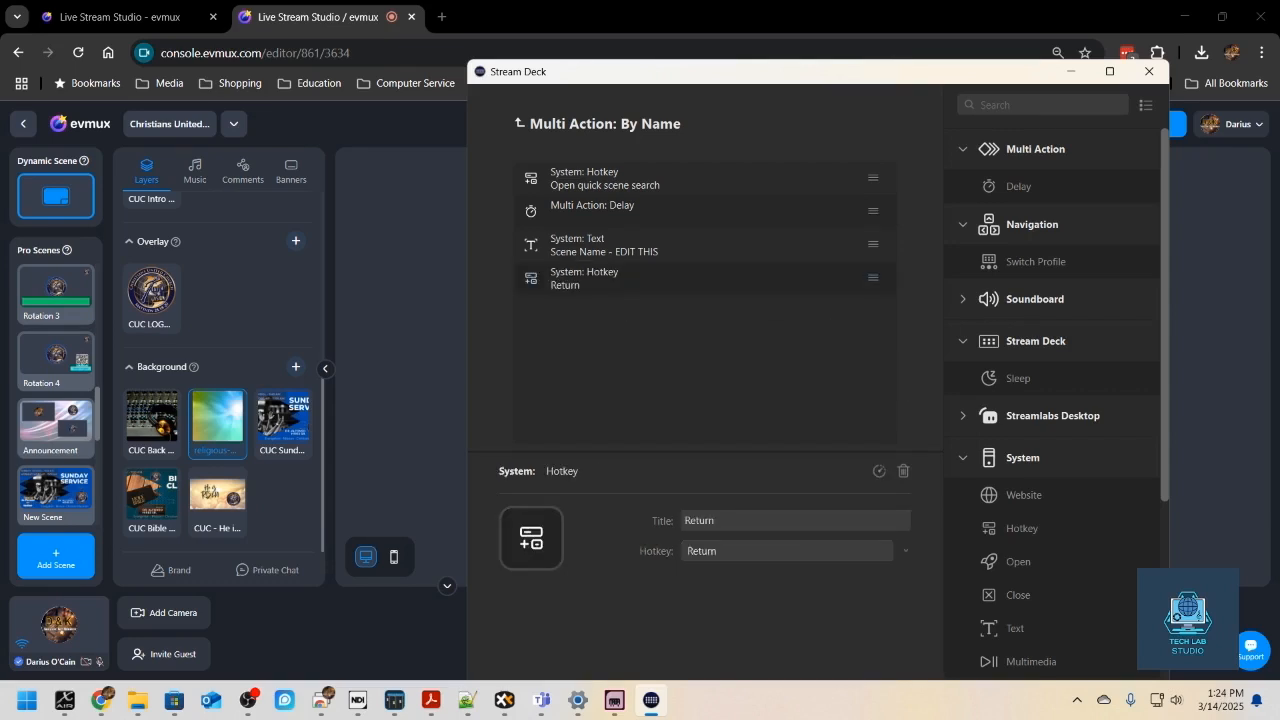
pyautogui.click(521, 123)
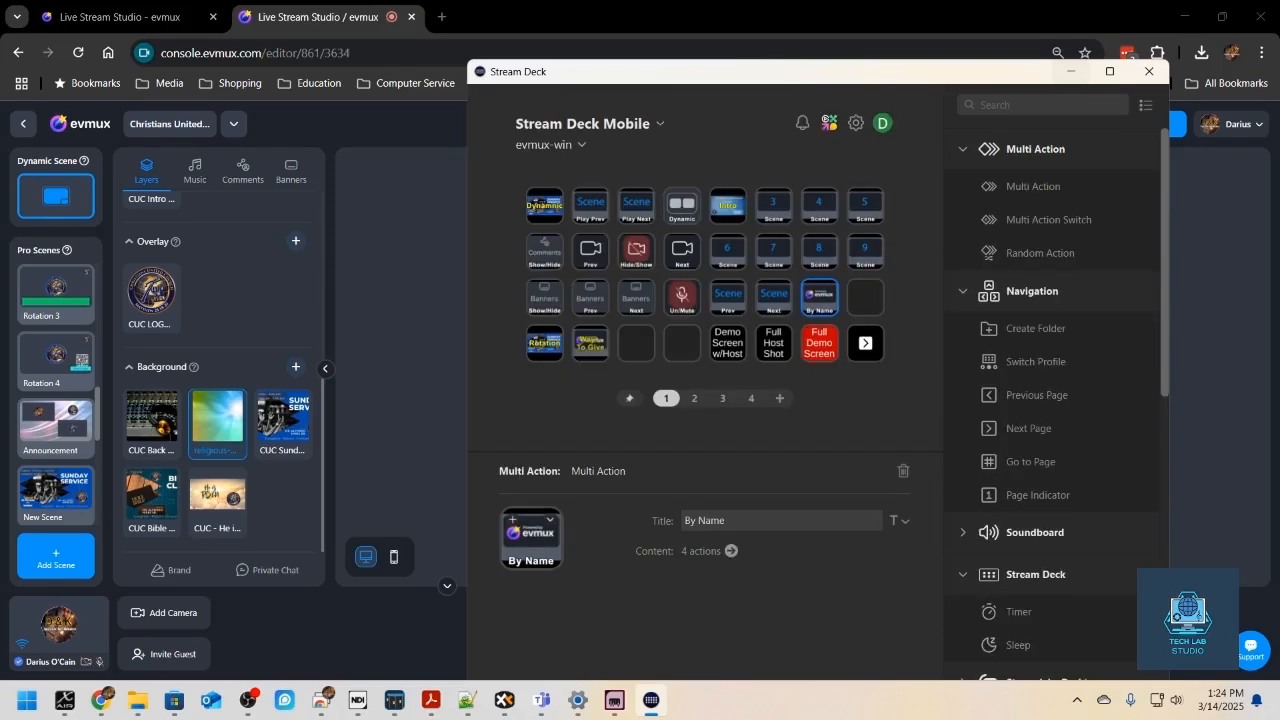
# - Minimize Stream Deck and load New Scene in the evmux studio through quick scene search
pyautogui.click(1071, 72)
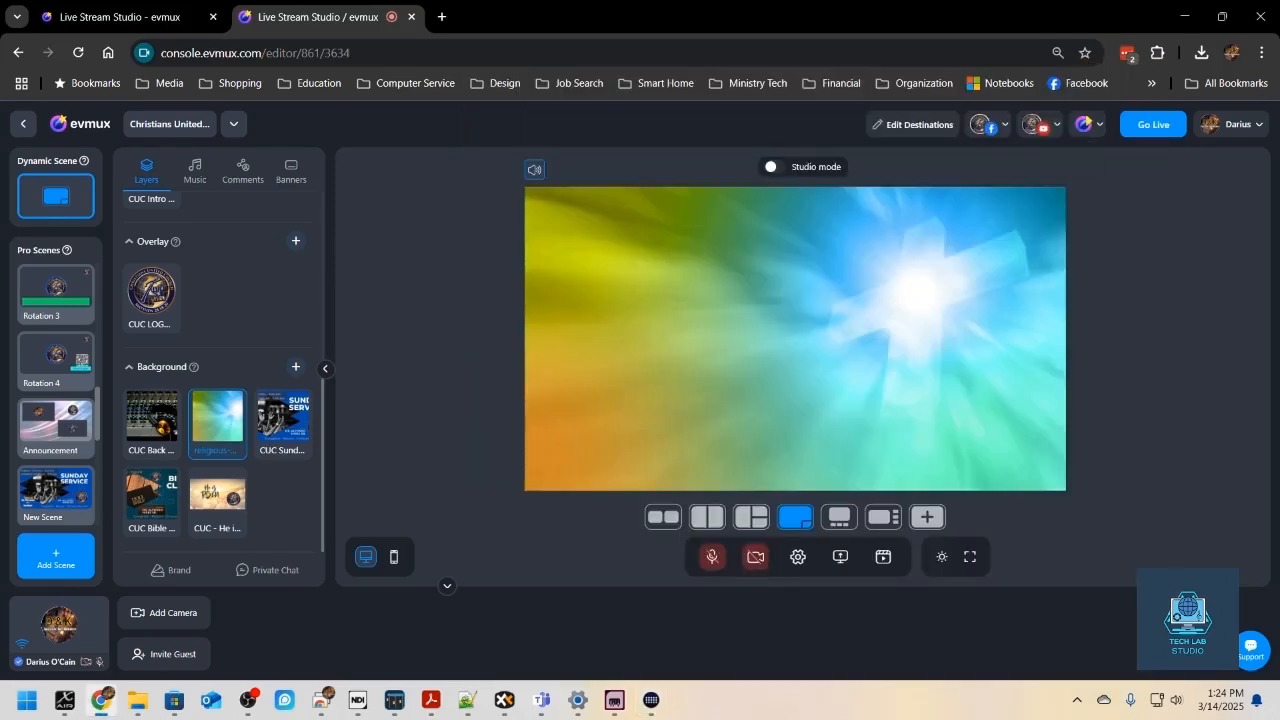
pyautogui.hotkey('ctrl', 'k')
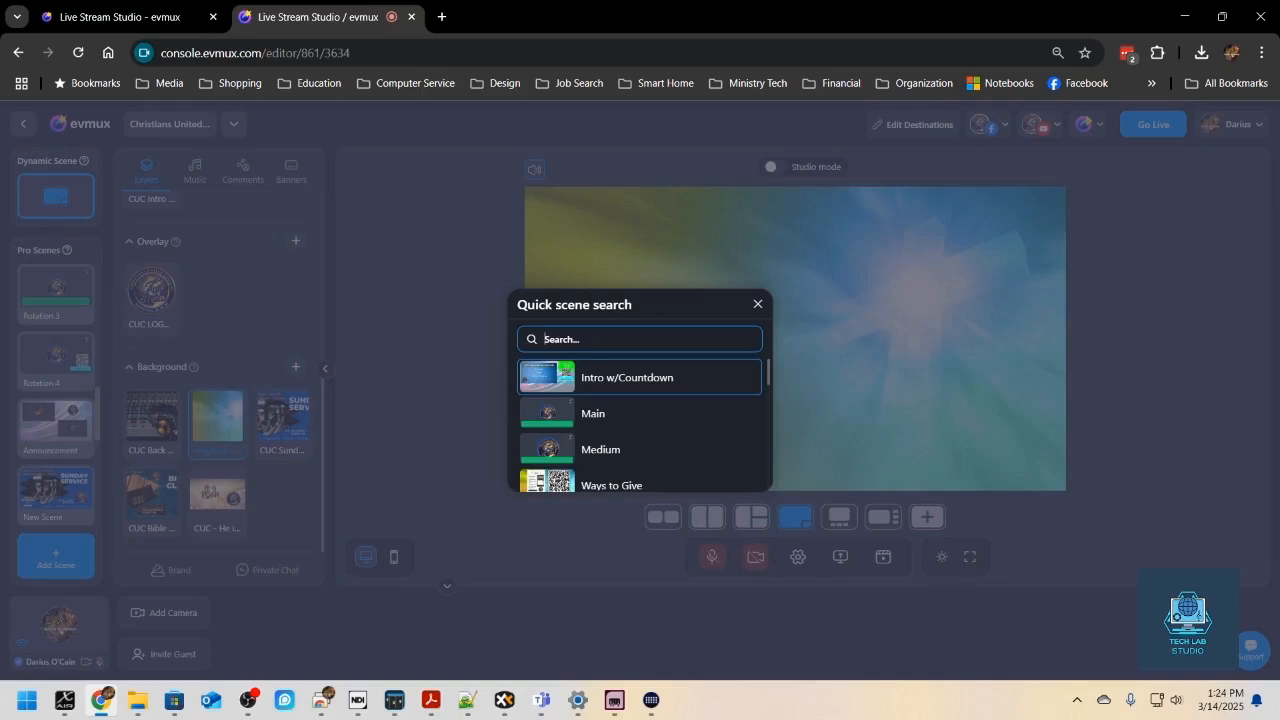
pyautogui.write('New Scene')
pyautogui.press('Return')
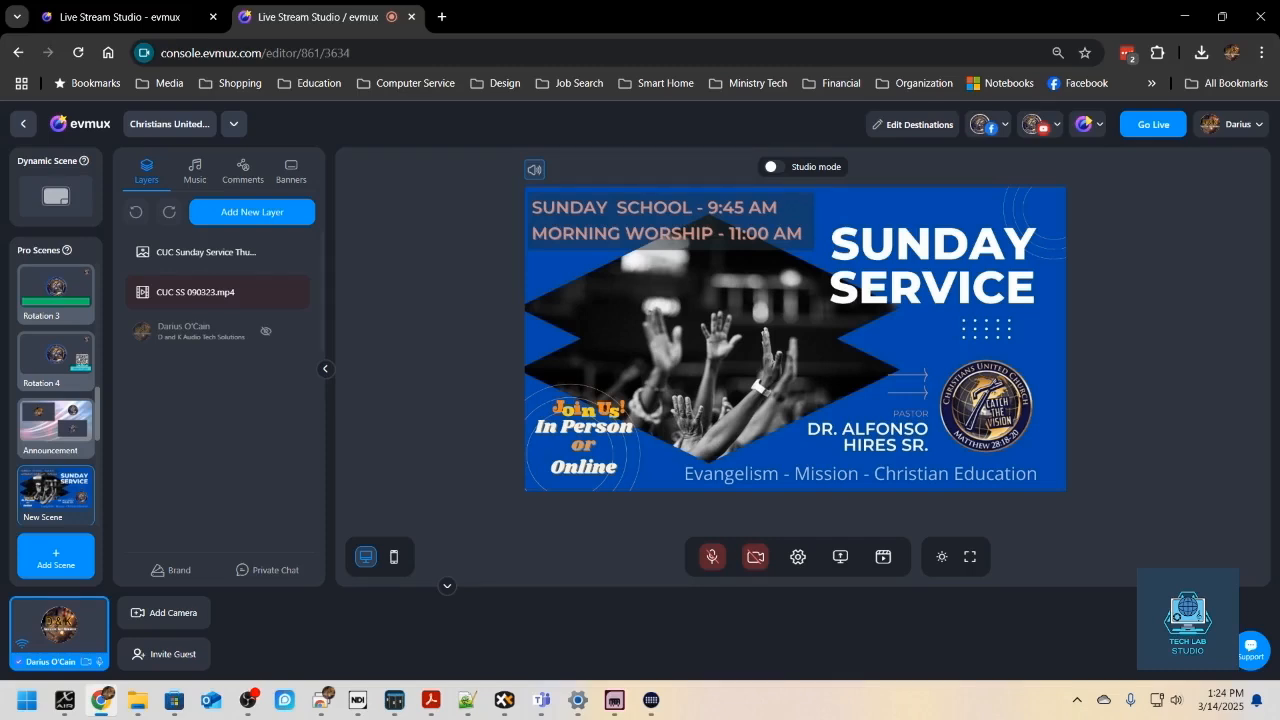
# - Turn on Studio mode and load Rotation 4 into the editor with the Dynamic Scene playing live
pyautogui.click(775, 167)
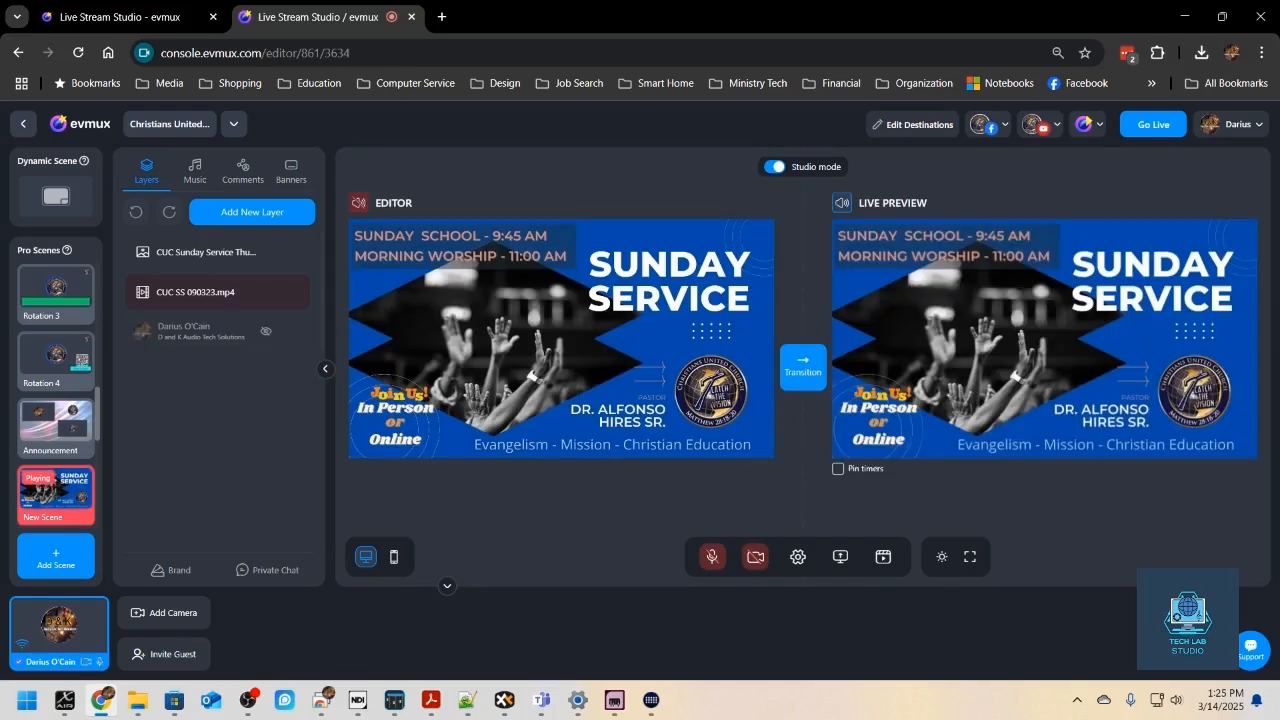
pyautogui.click(56, 361)
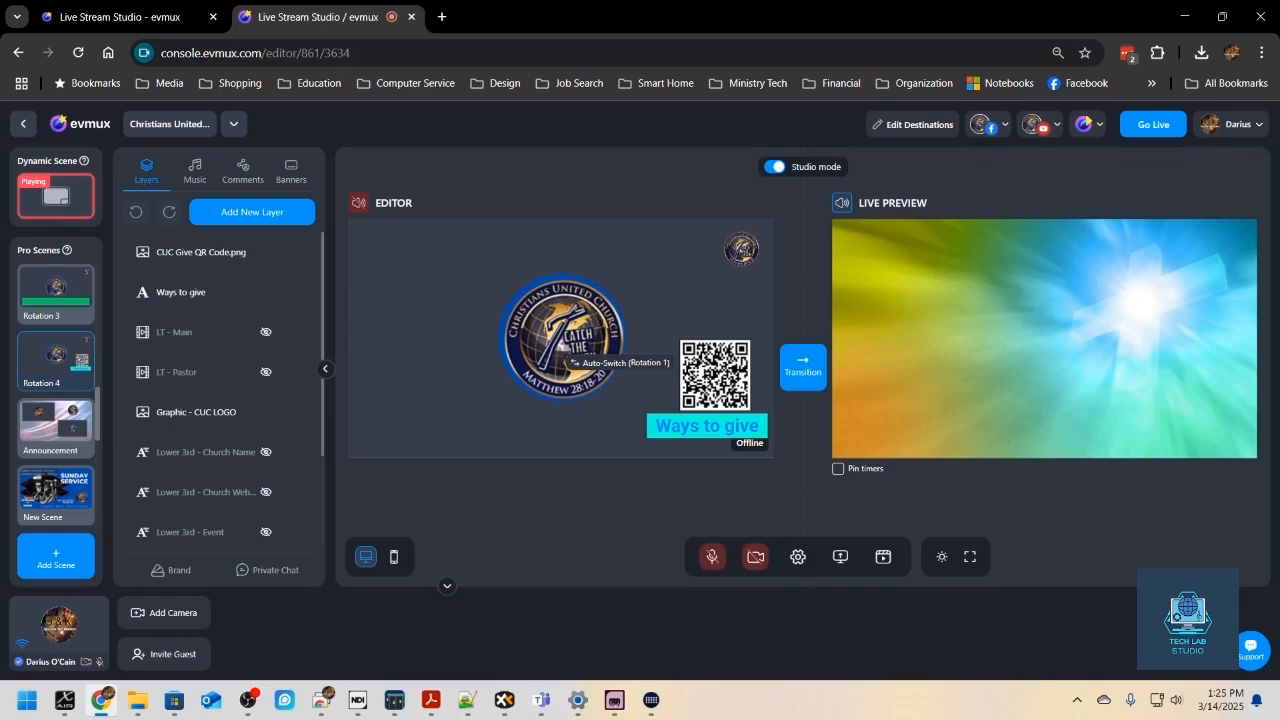
# - Find "New Scene" with quick scene search and load it into the Studio mode editor
pyautogui.hotkey('ctrl', 'k')
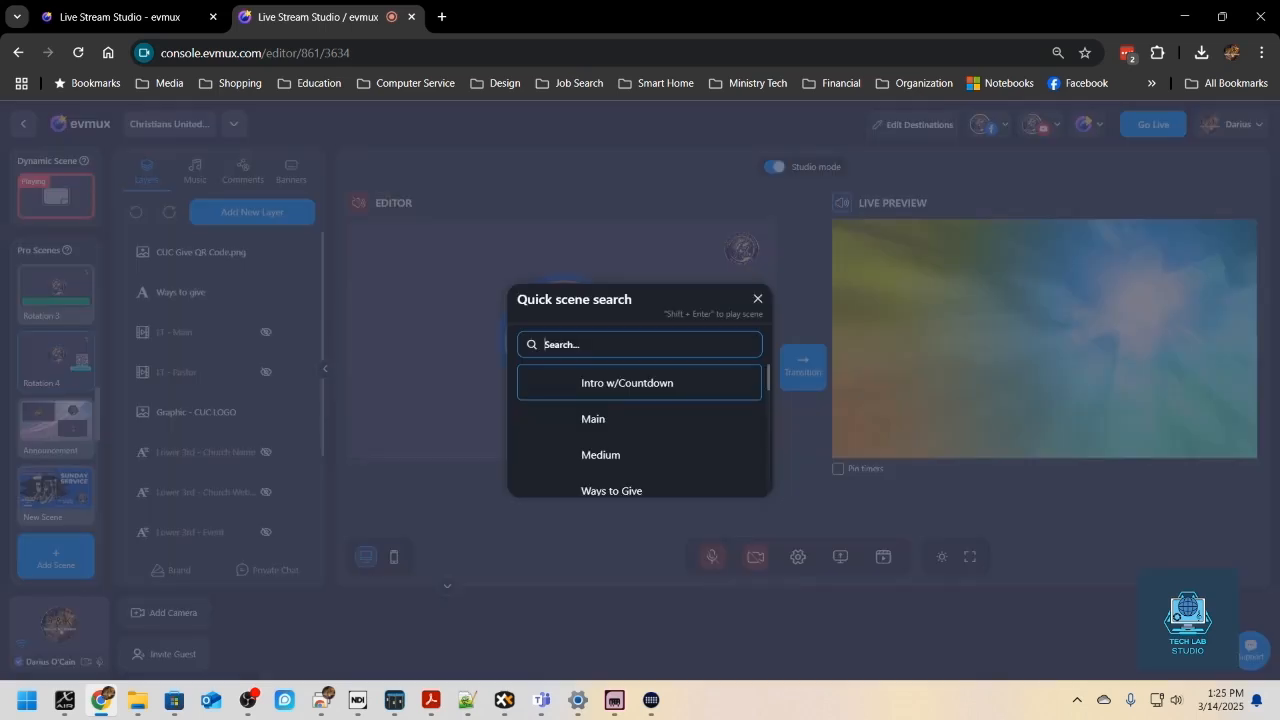
pyautogui.write('New Scene')
pyautogui.press('Return')
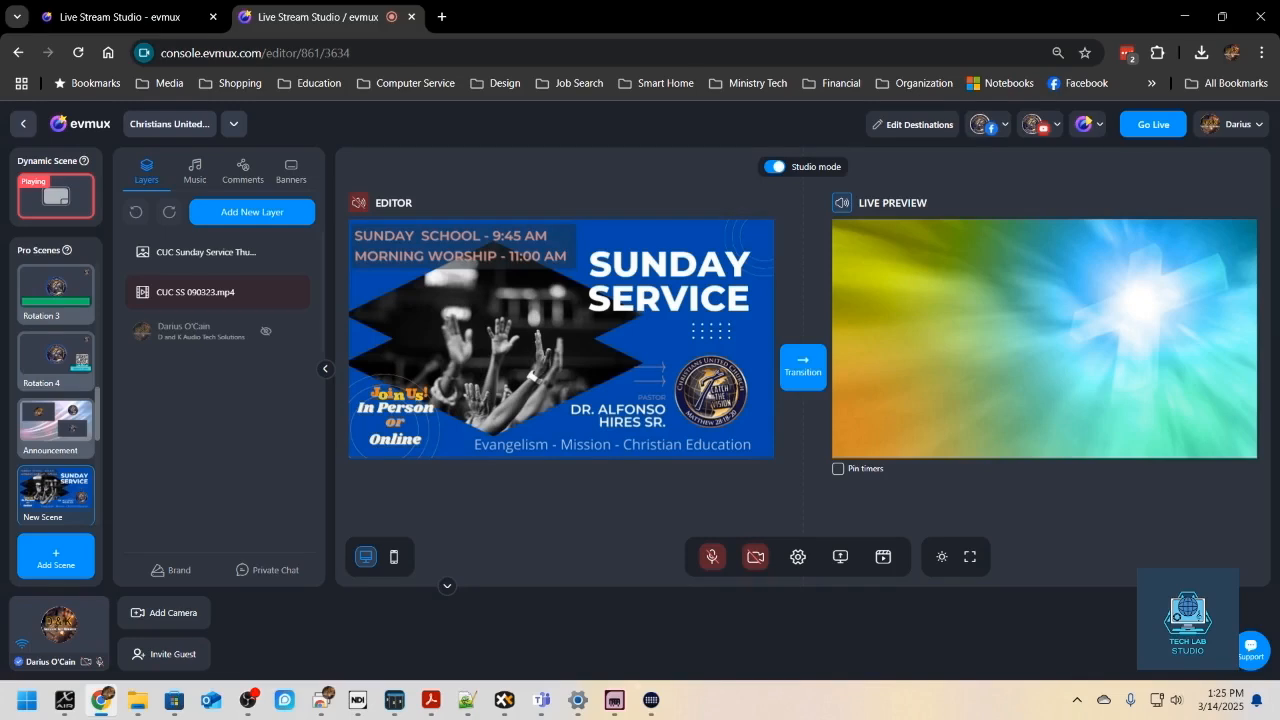
# - Switch to Stream Deck, examine the last hotkey in the Ways To Give key's multi action, and return to the key grid
pyautogui.click(651, 699)
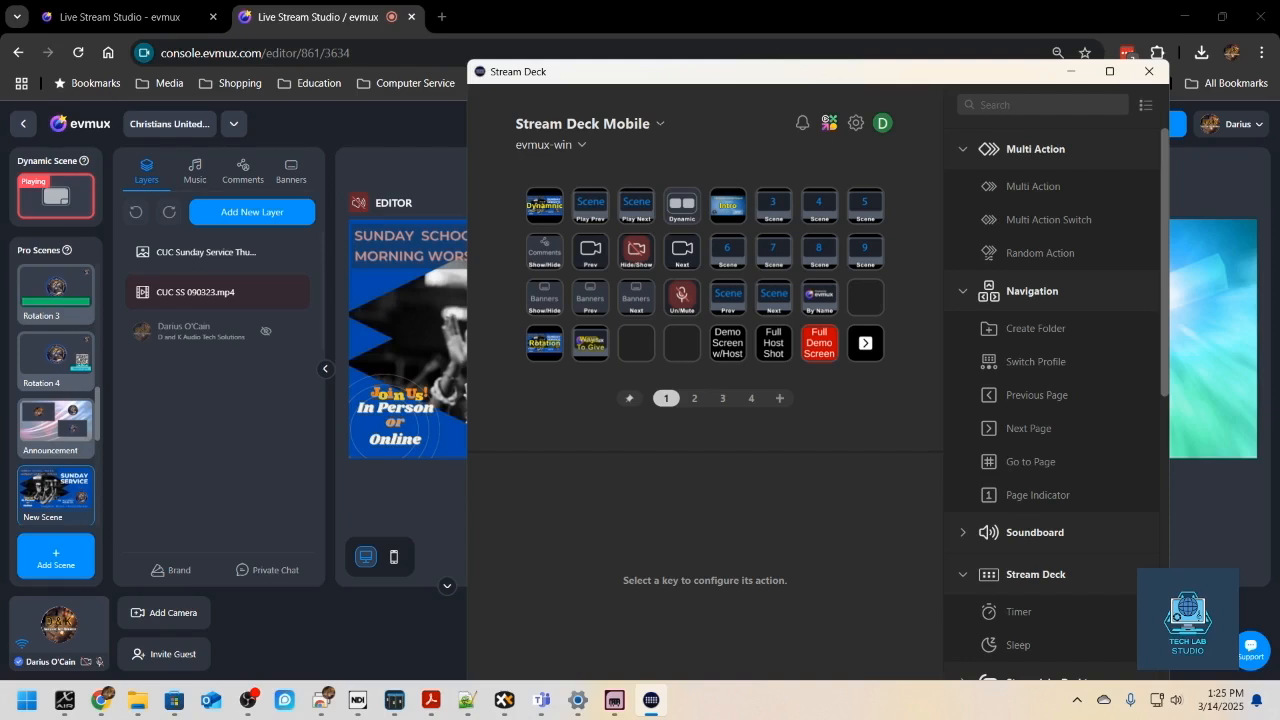
pyautogui.click(590, 343)
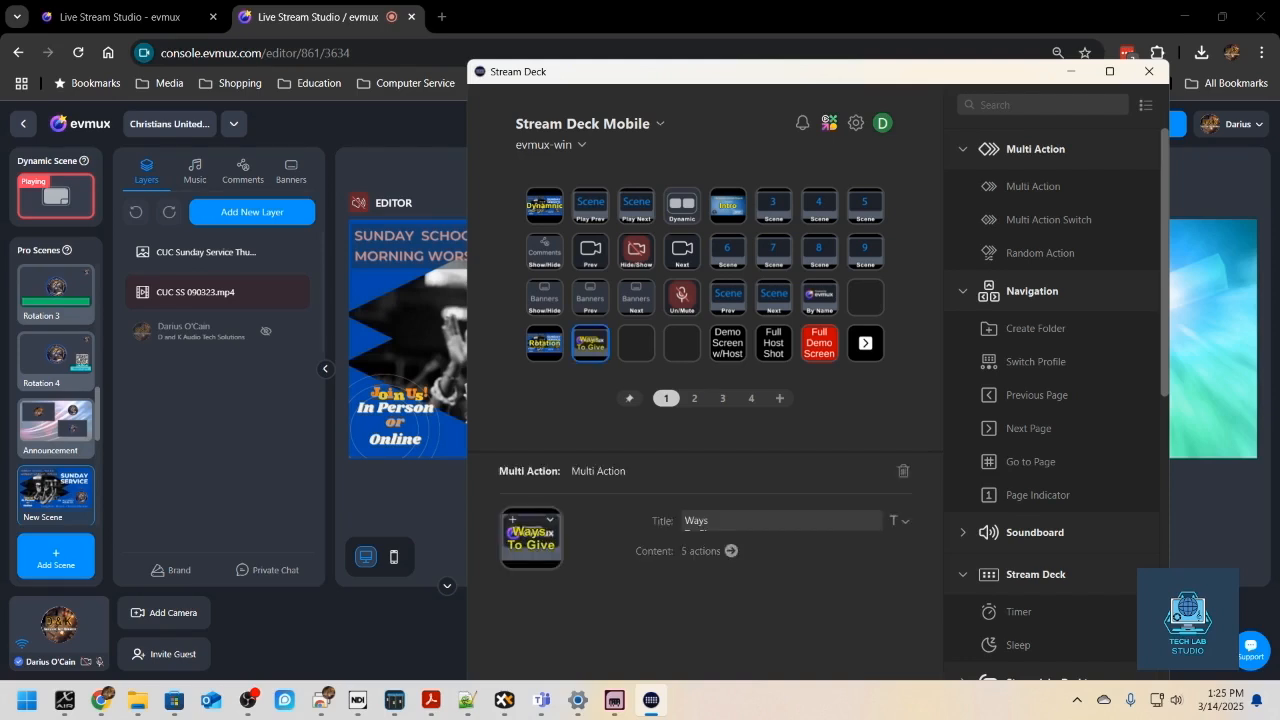
pyautogui.click(731, 550)
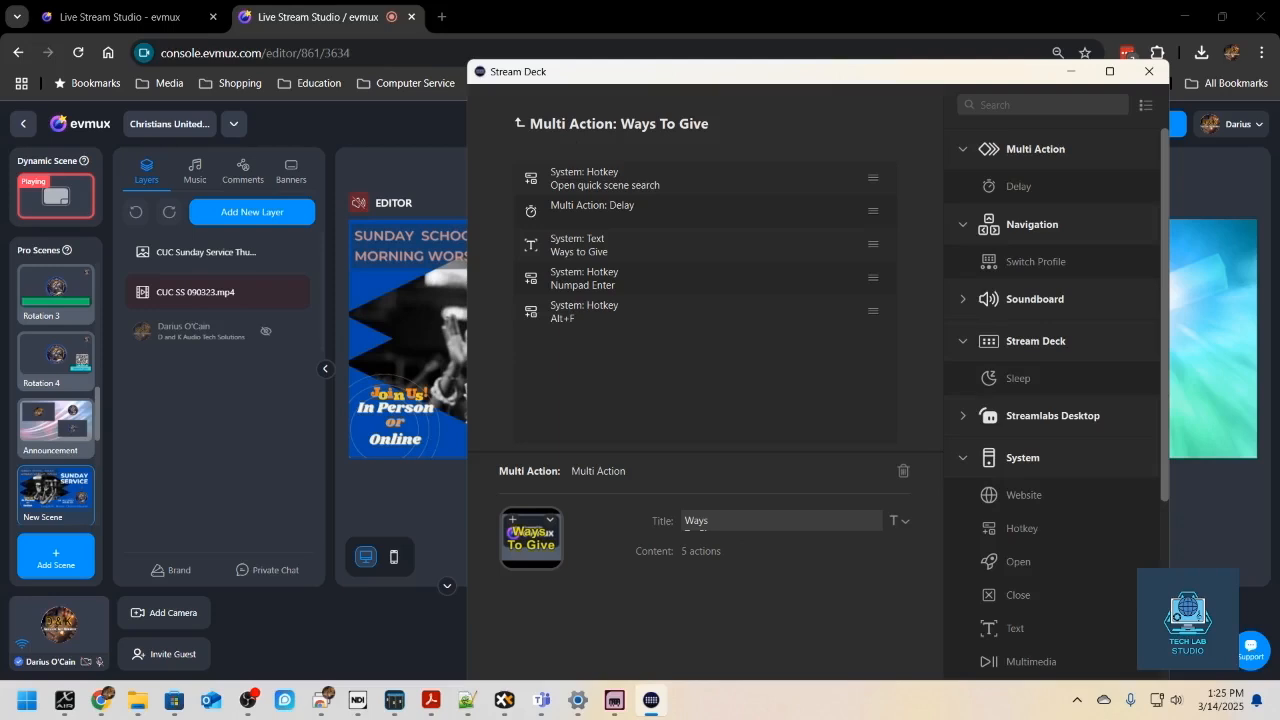
pyautogui.click(600, 312)
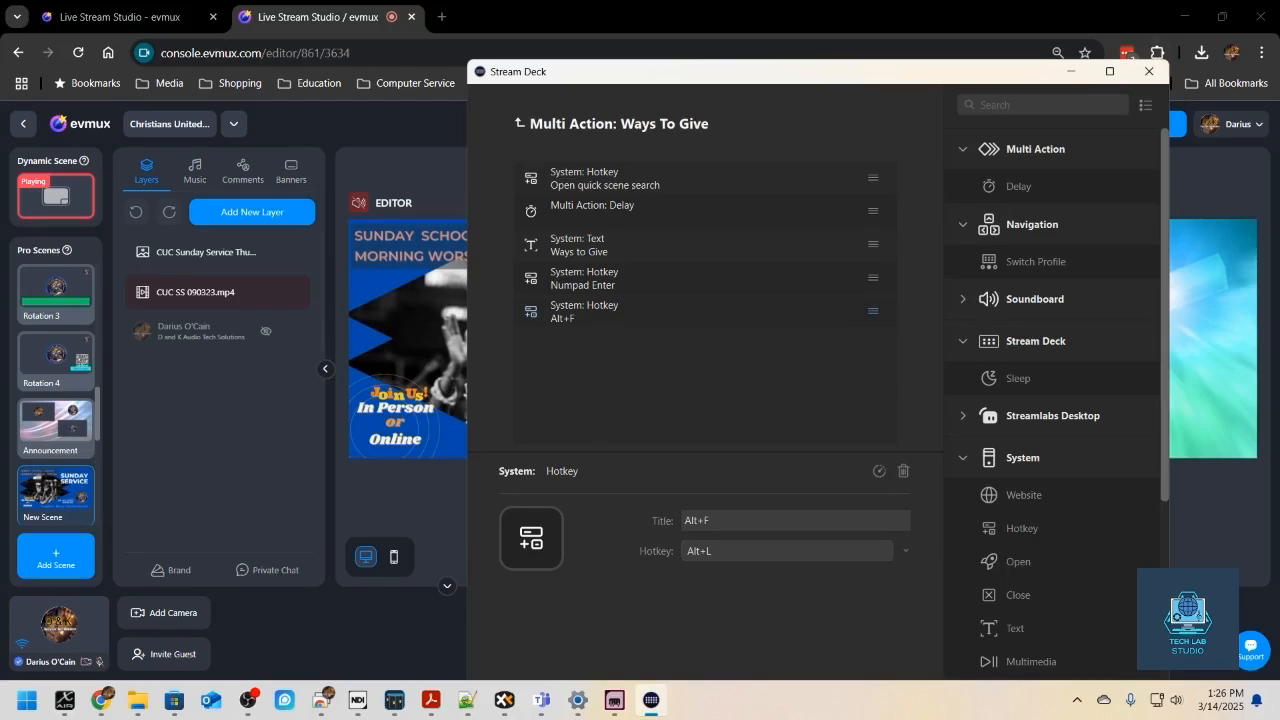
pyautogui.click(521, 123)
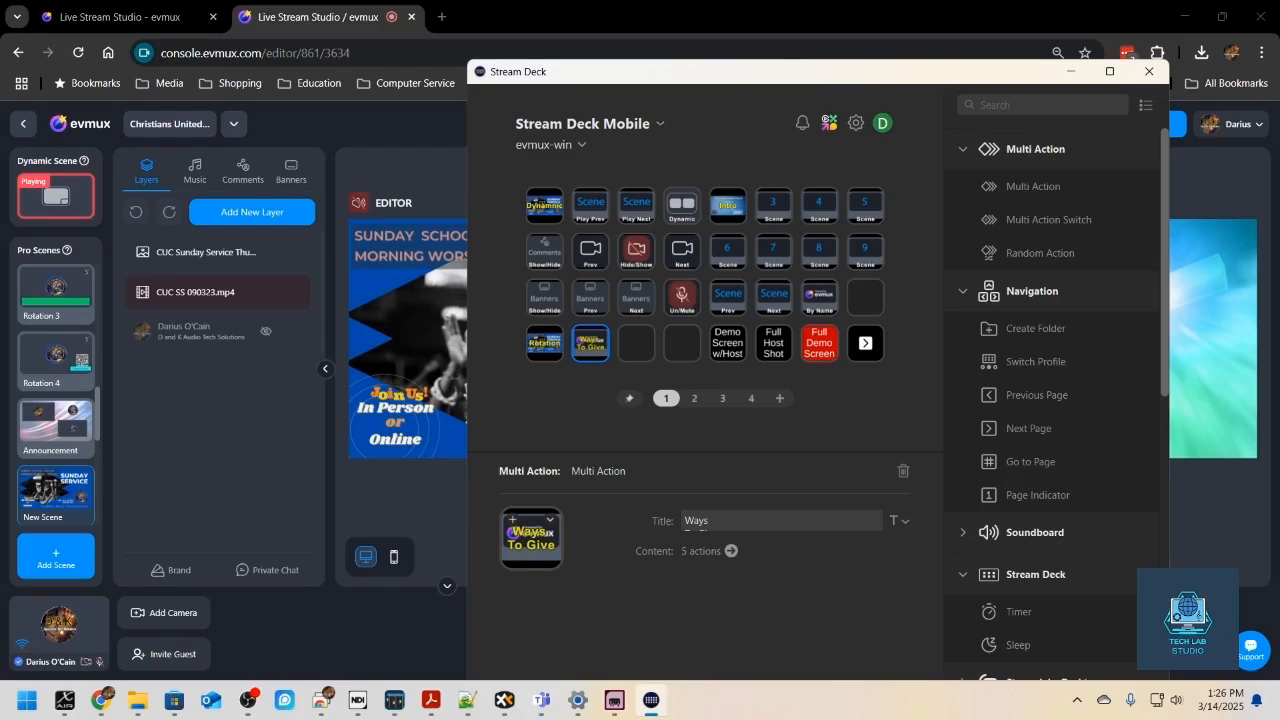
# - Append a system Hotkey action set to Alt+L at the end of the By Name key's multi action, and return to the key grid
pyautogui.click(819, 297)
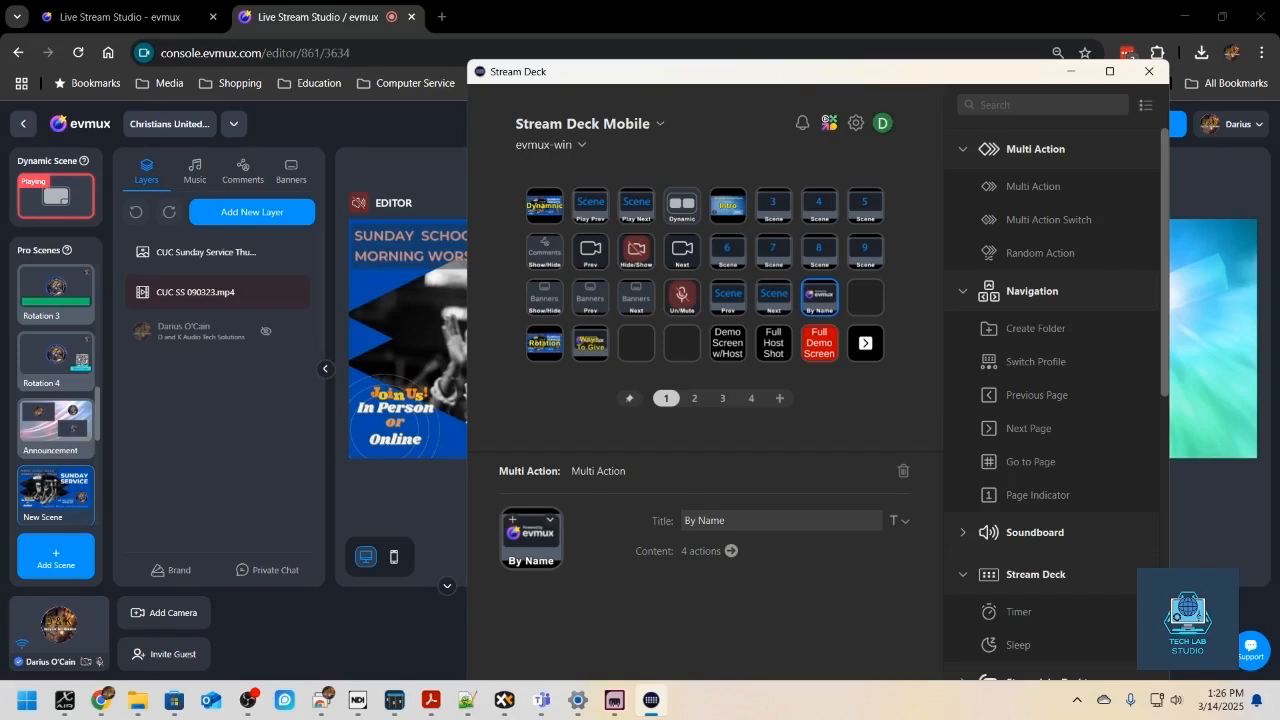
pyautogui.click(731, 550)
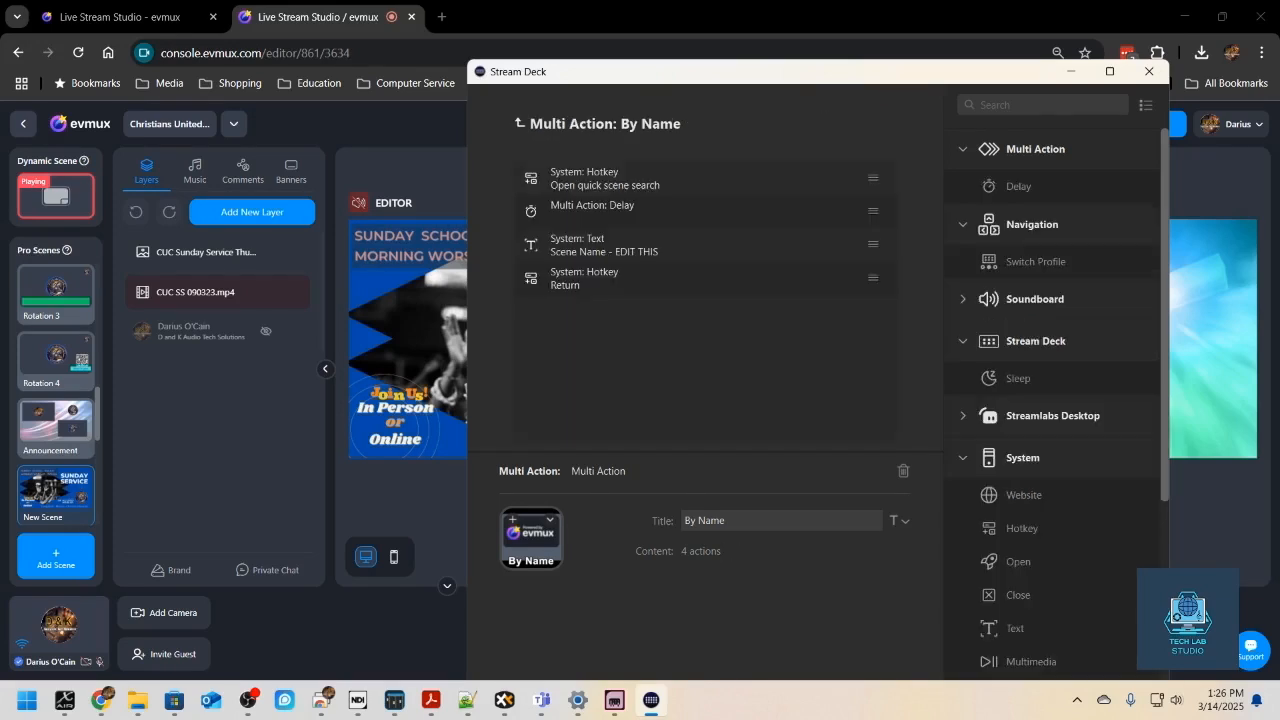
pyautogui.moveTo(1021, 528); pyautogui.dragTo(619, 330)
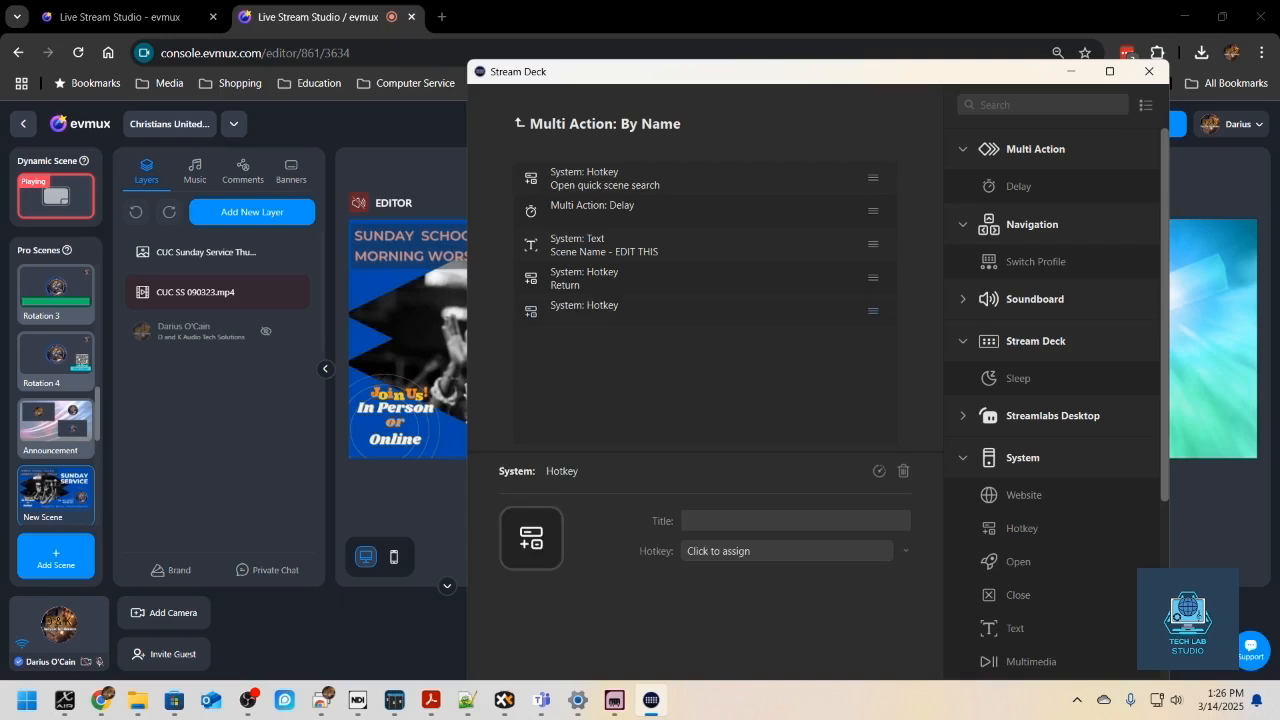
pyautogui.click(787, 551)
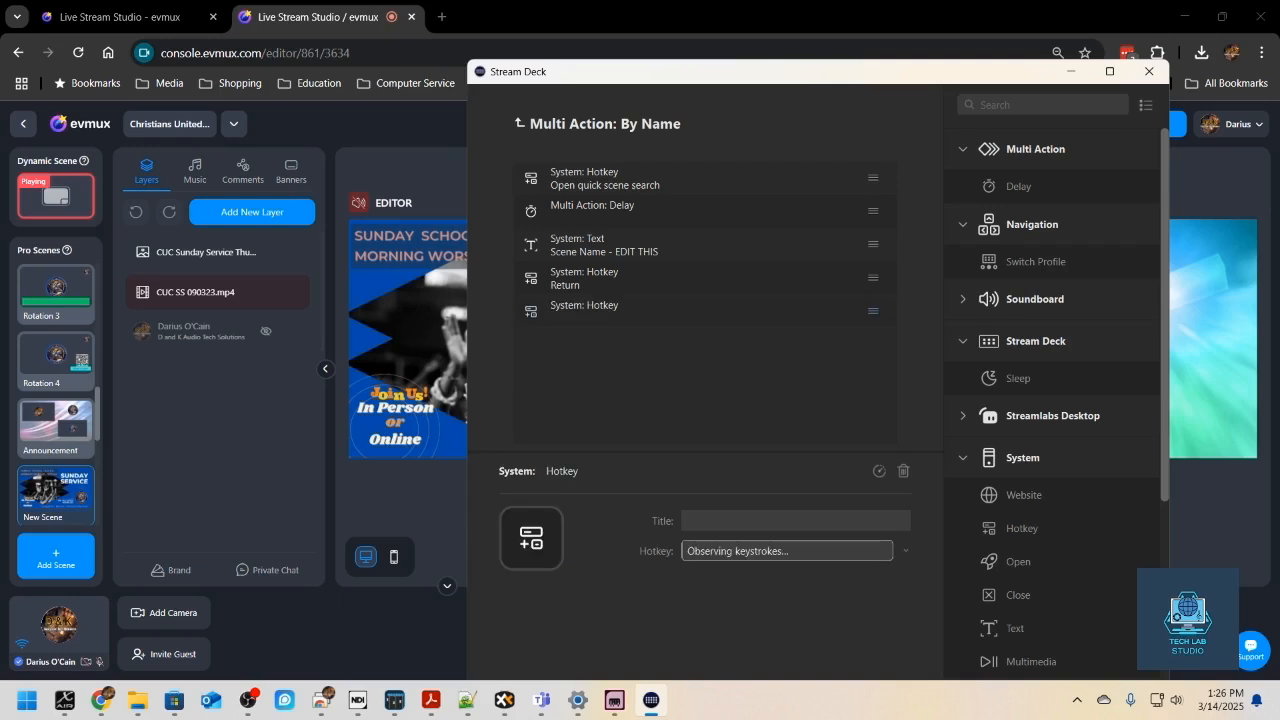
pyautogui.hotkey('alt', 'l')
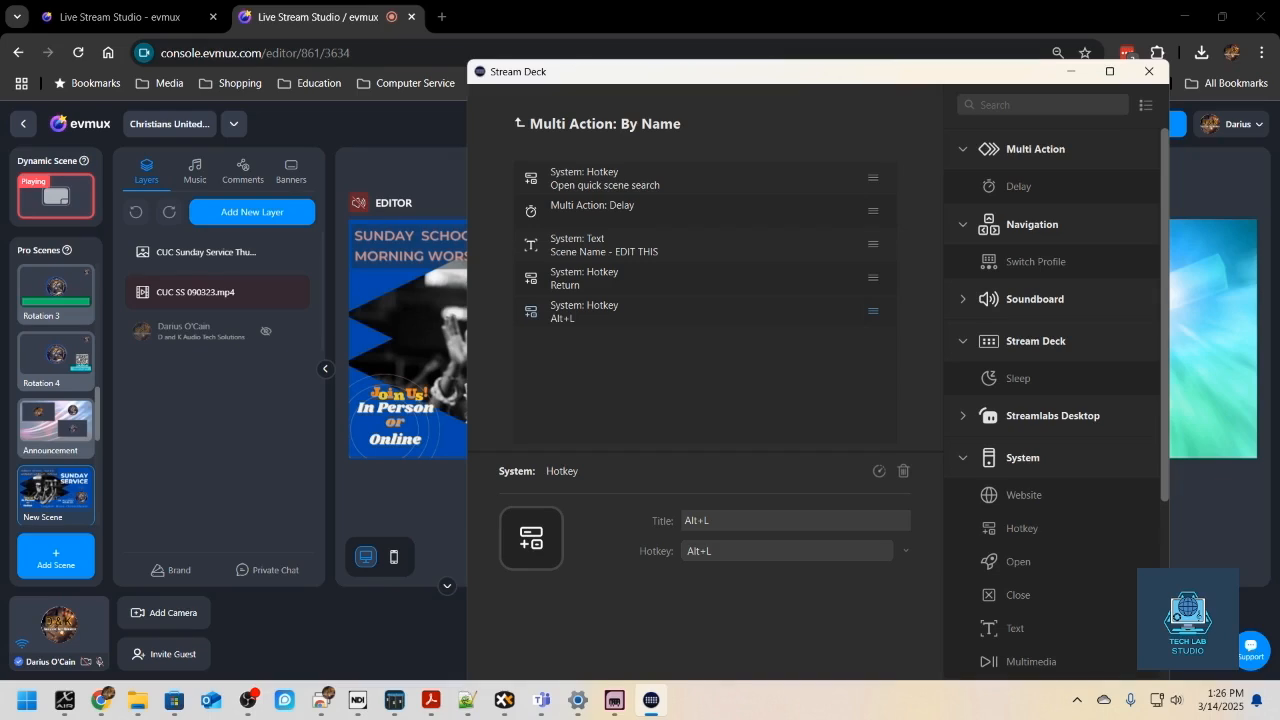
pyautogui.click(520, 123)
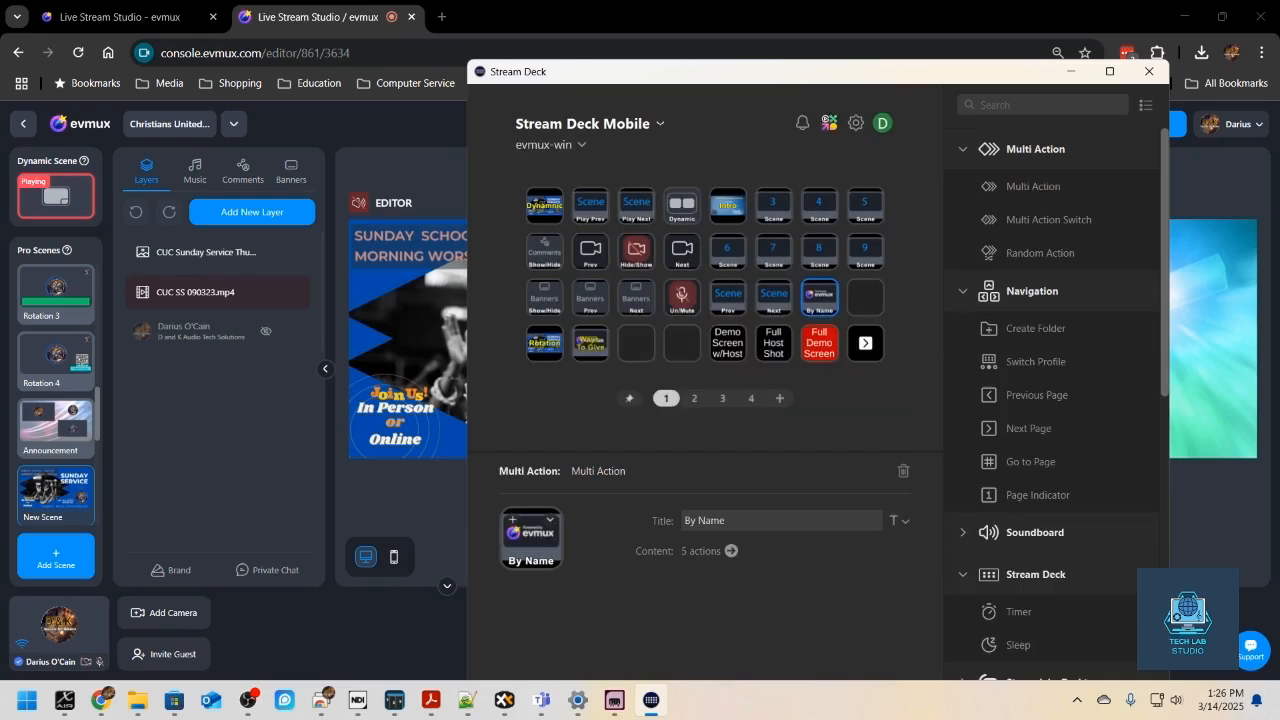
# - Switch to the evmux studio, load Rotation 3 into the editor, and play "New Scene" live through quick scene search
pyautogui.hotkey('alt', 'Tab')
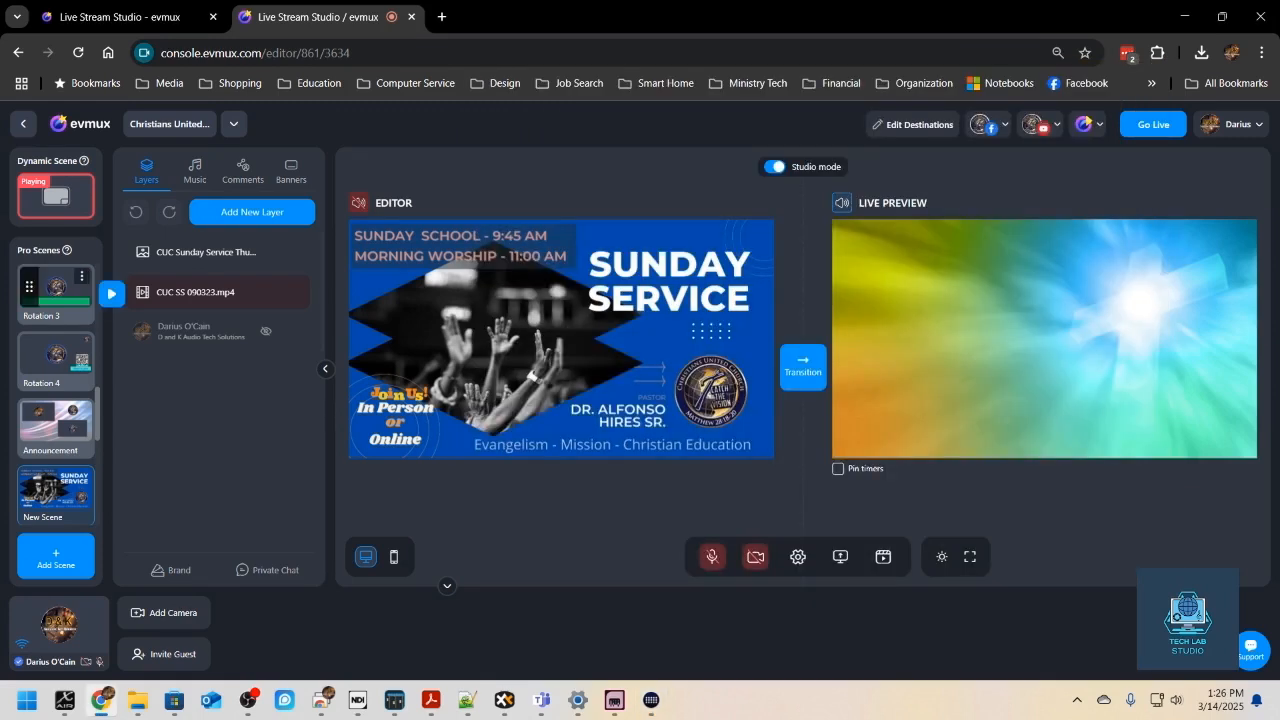
pyautogui.click(111, 292)
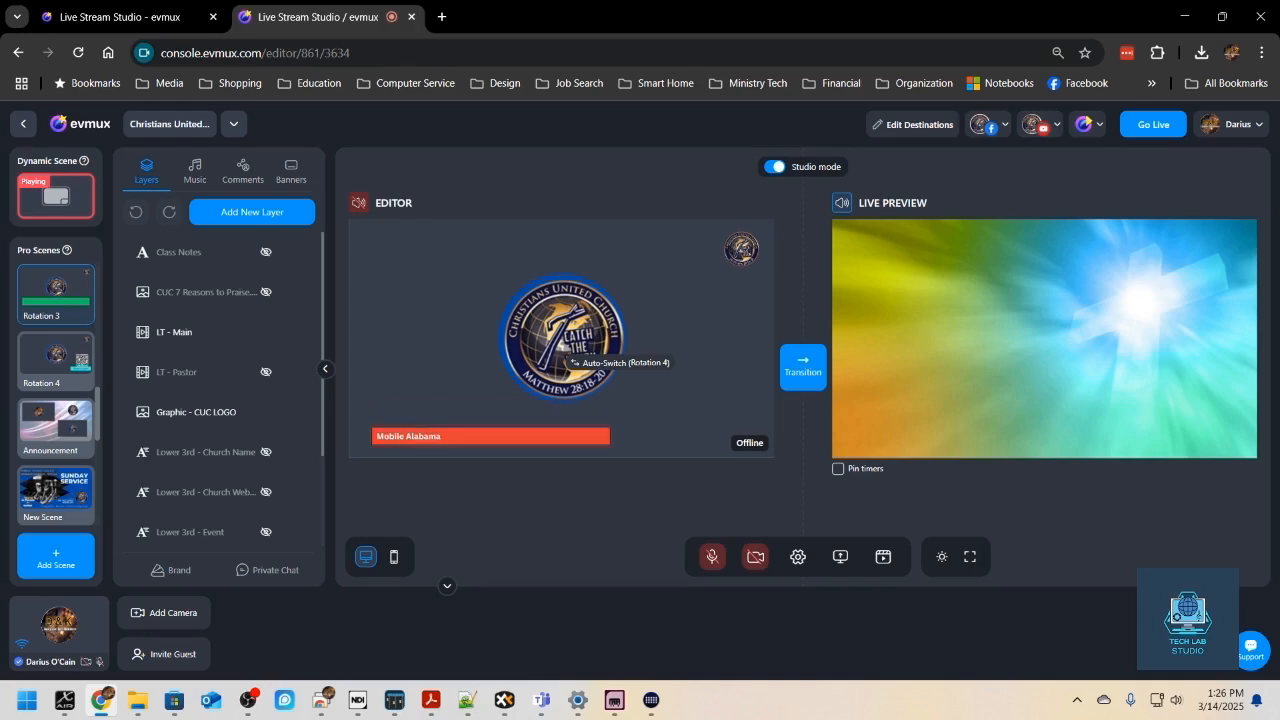
pyautogui.hotkey('ctrl', 'k')
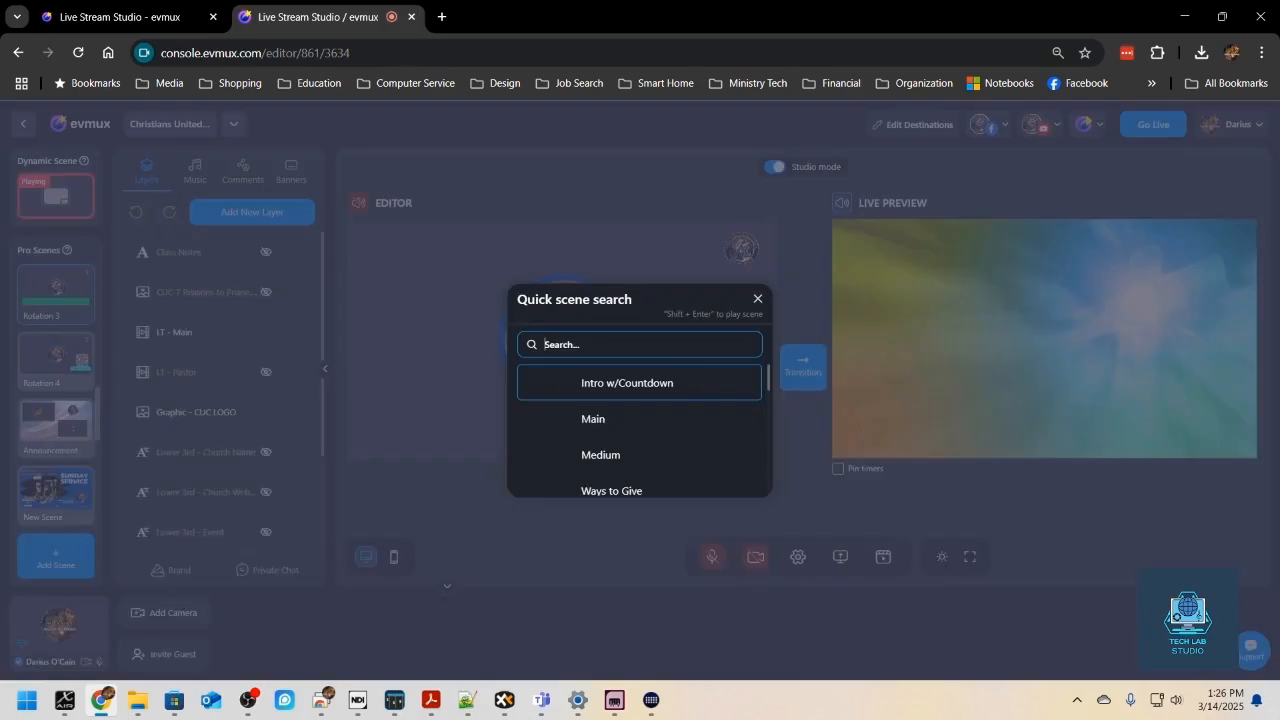
pyautogui.write('New Scene')
pyautogui.hotkey('shift', 'Return')
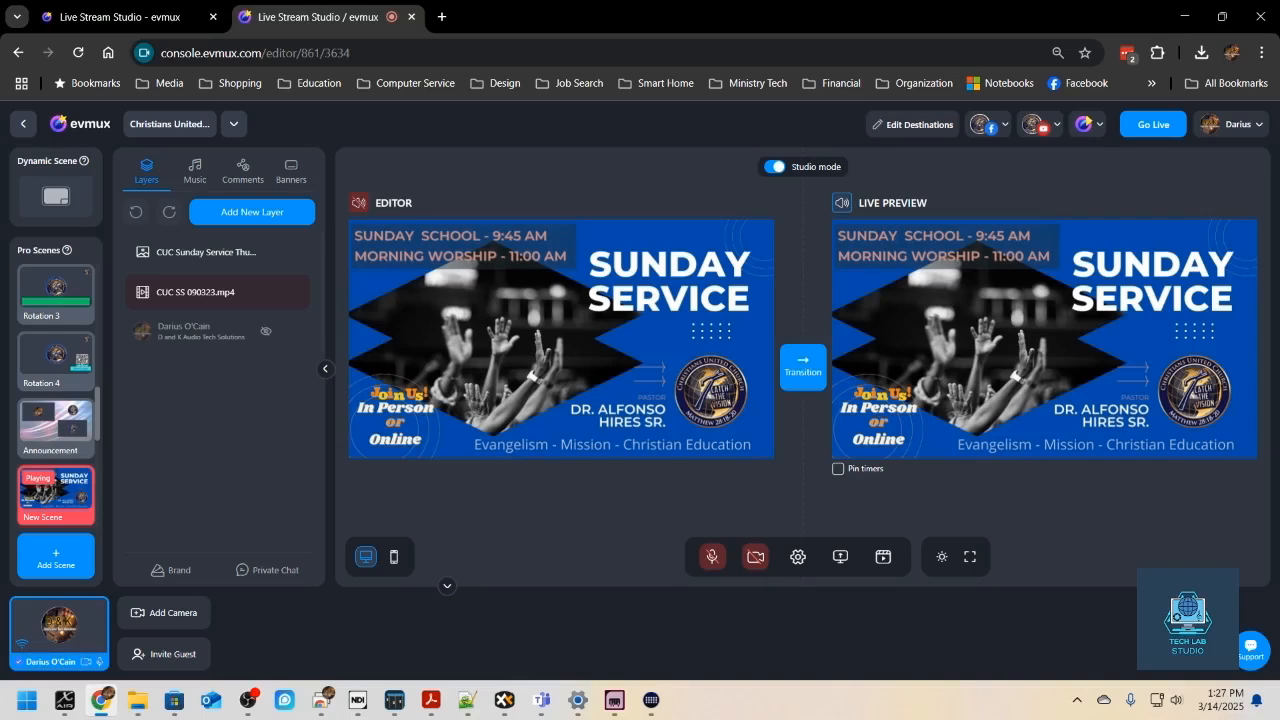
# - Use quick scene search to switch the live scene from New Scene to Rotation 4
pyautogui.hotkey('ctrl', 'k')
pyautogui.press('Return')
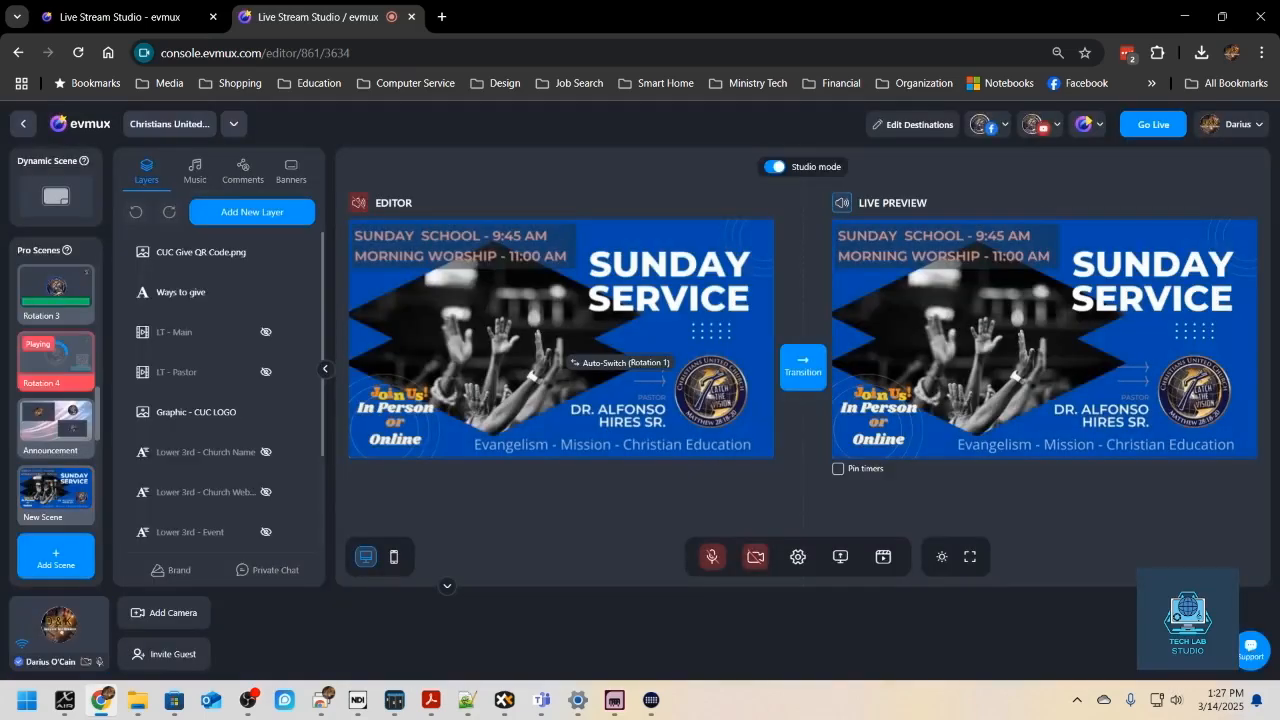